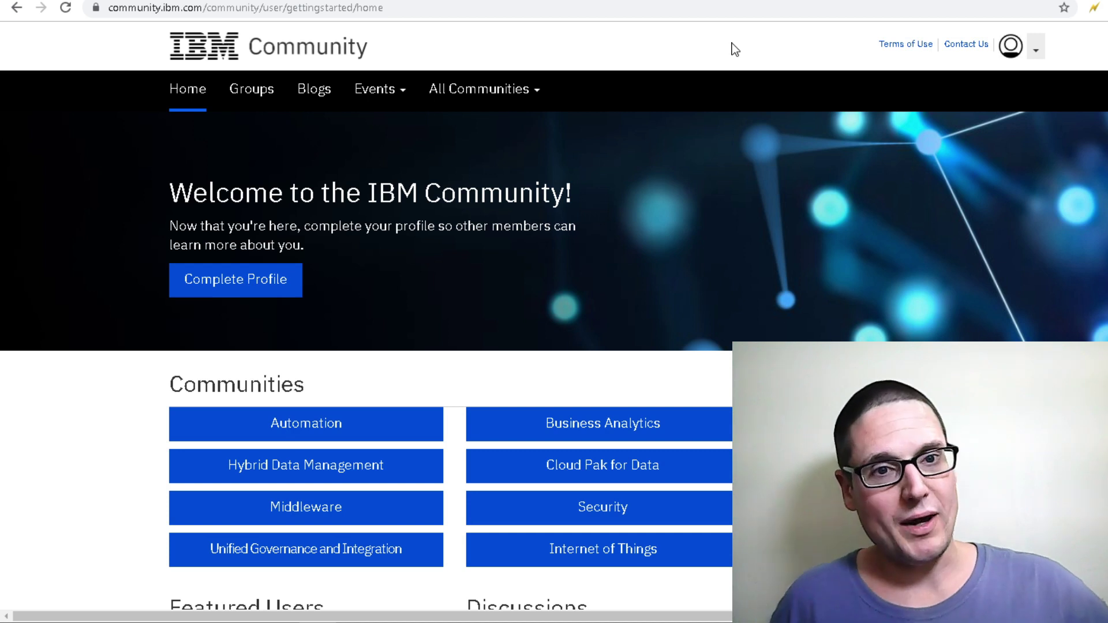
# - Open the account profile's contact details for editing and enter "SEO consultant" as the job title
pyautogui.click(1033, 57)
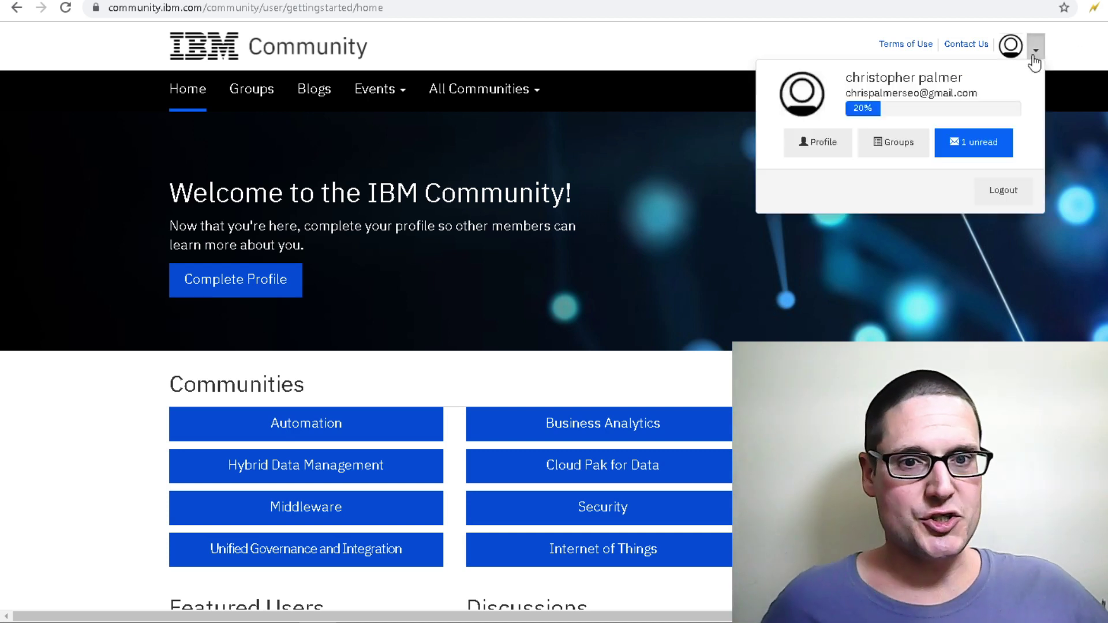
pyautogui.click(817, 143)
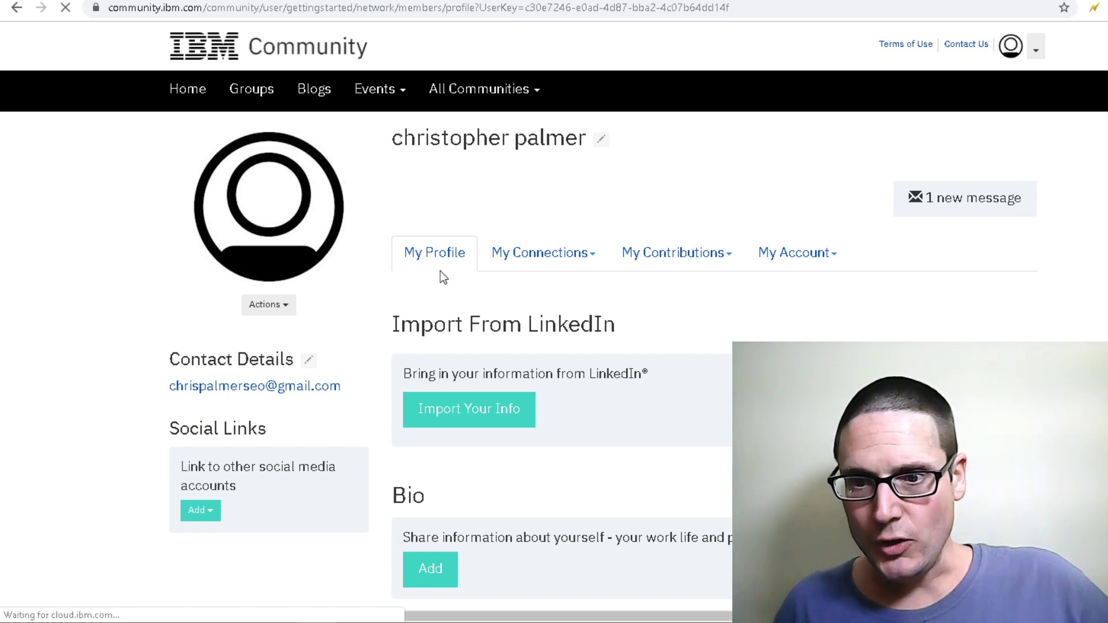
pyautogui.scroll(-1, 280, 312)
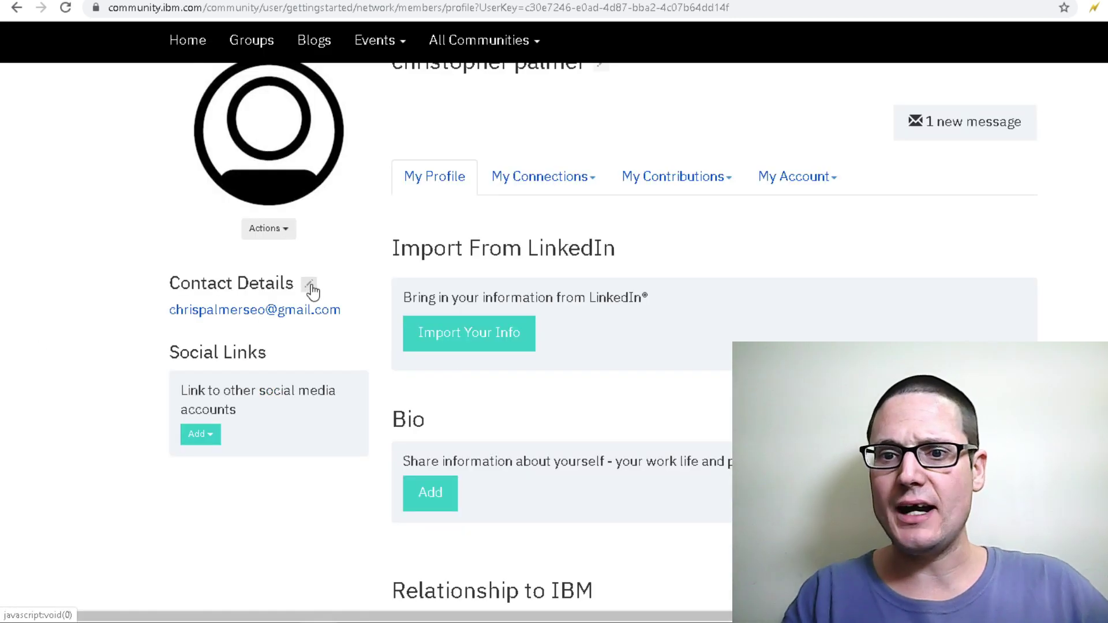
pyautogui.click(310, 287)
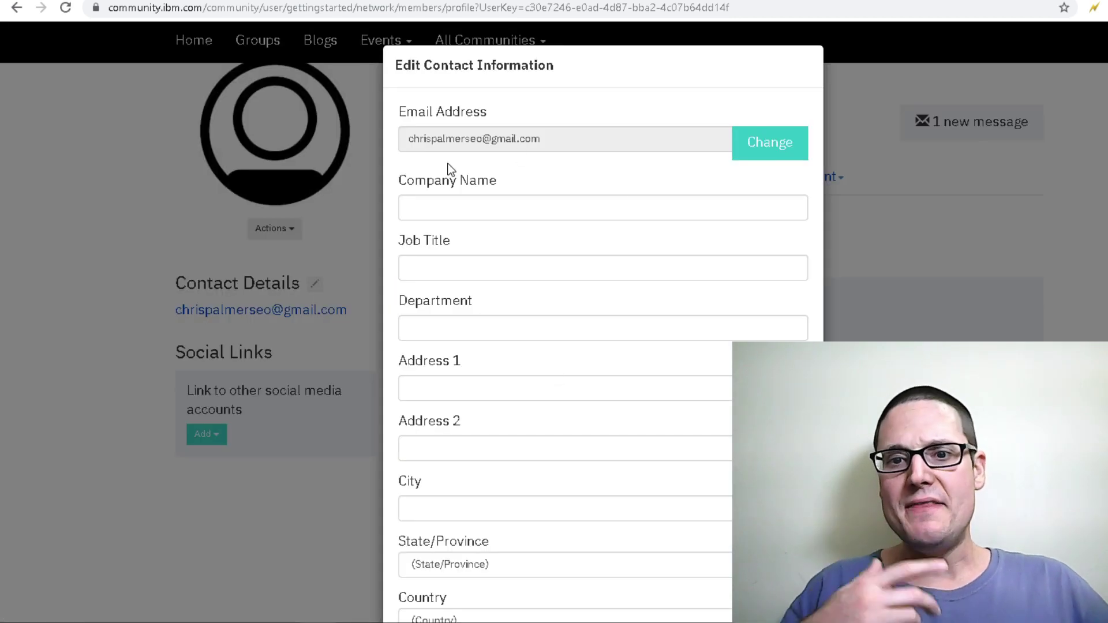
pyautogui.click(463, 269)
pyautogui.write('SEO consultant')
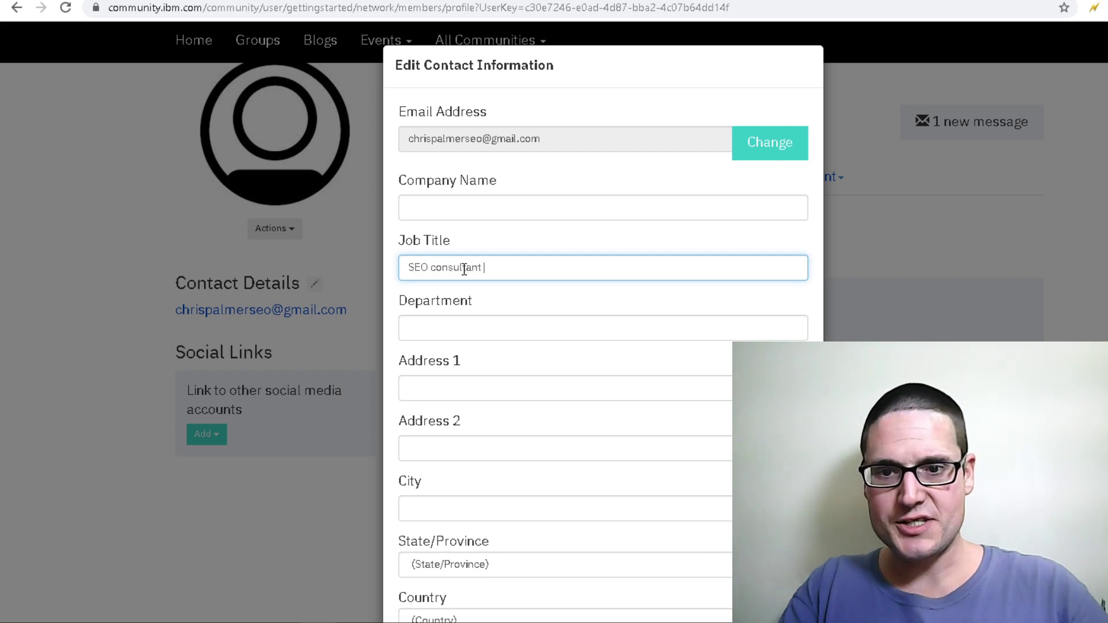
# - Enter the consultant's own https marketing site address as the website URL and save the contact details
pyautogui.scroll(-2, 487, 319)
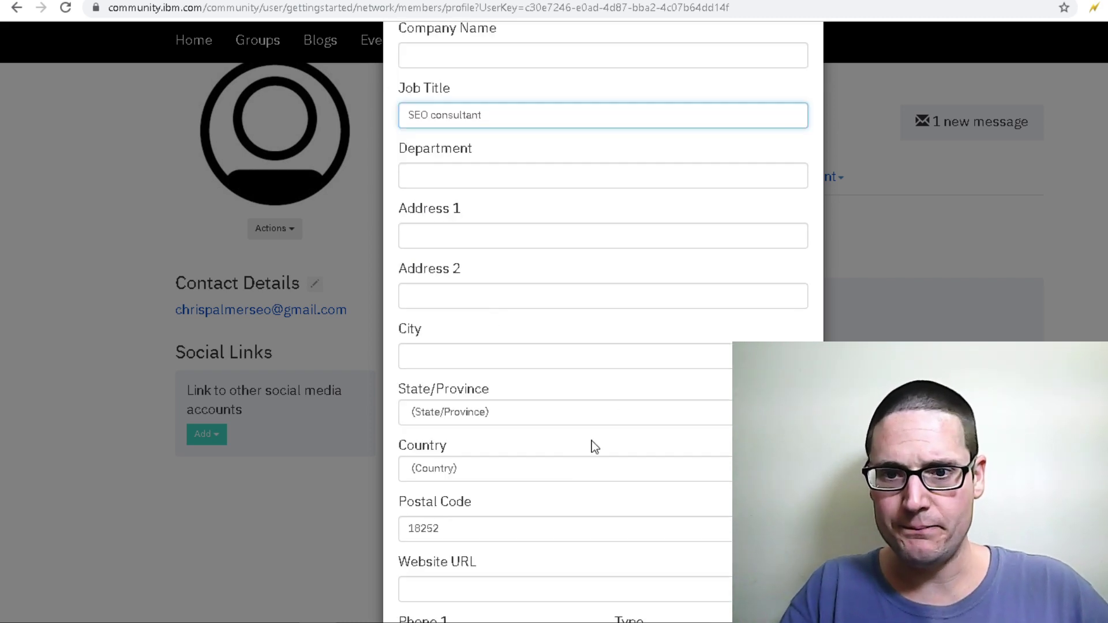
pyautogui.scroll(-2, 595, 447)
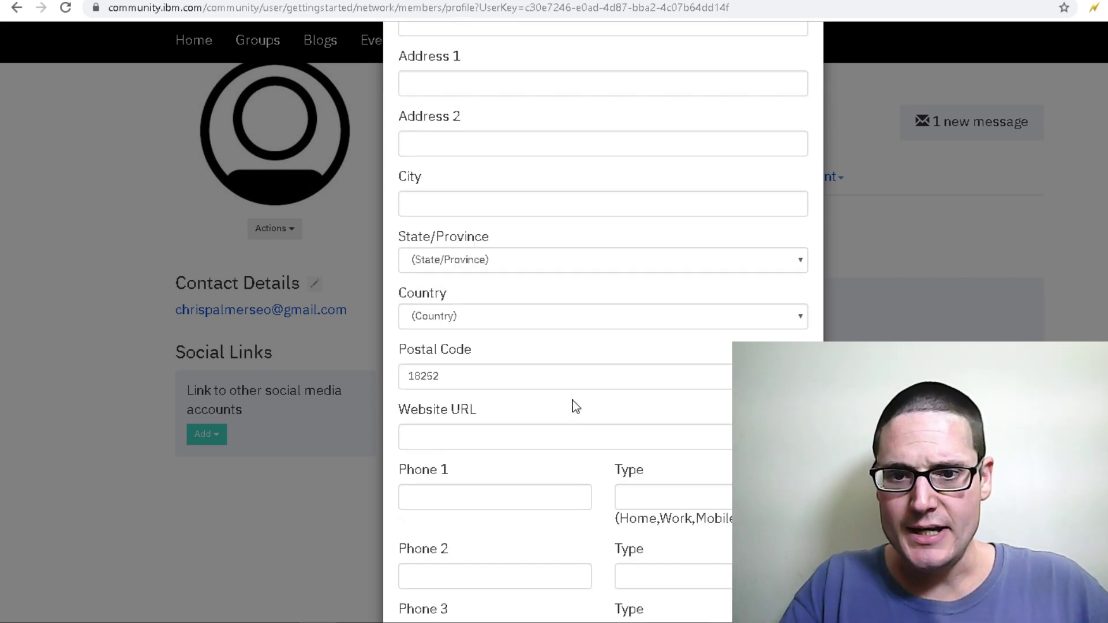
pyautogui.click(477, 435)
pyautogui.write('https://chrispalmermarketi')
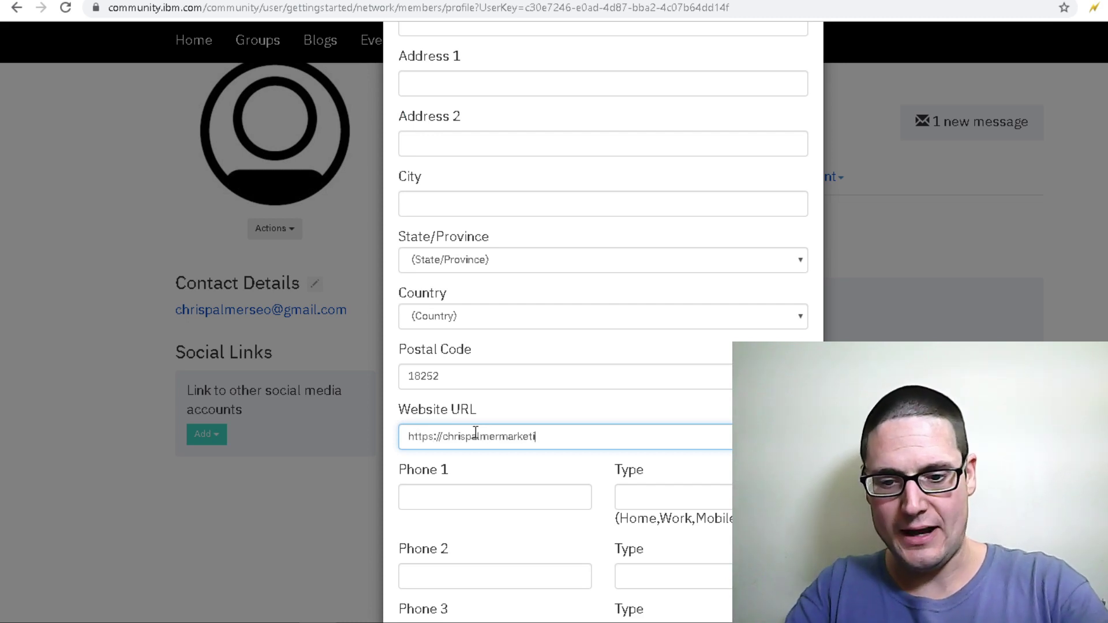
pyautogui.write('ng.com')
pyautogui.scroll(-3, 692, 408)
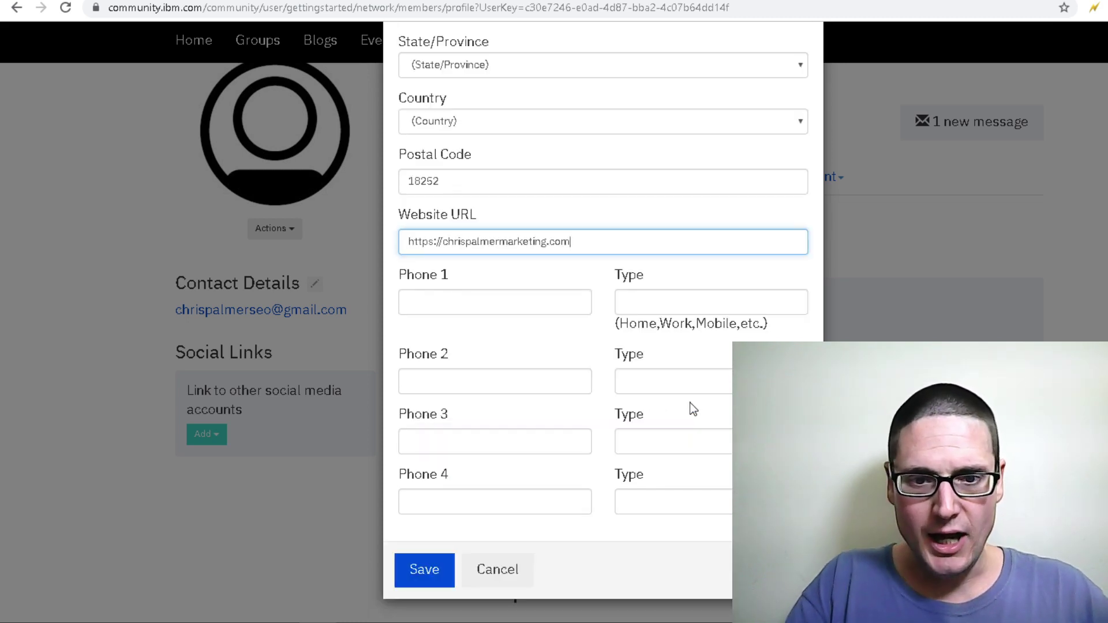
pyautogui.click(437, 581)
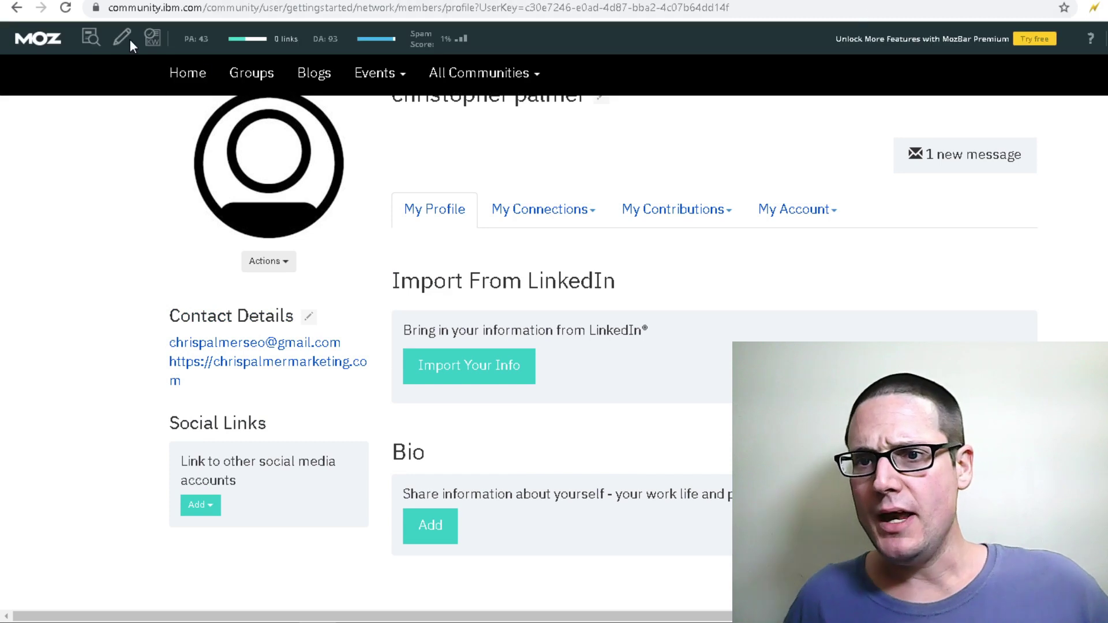
# - Highlight the followed links on the profile page with MozBar to check the website link
pyautogui.click(115, 38)
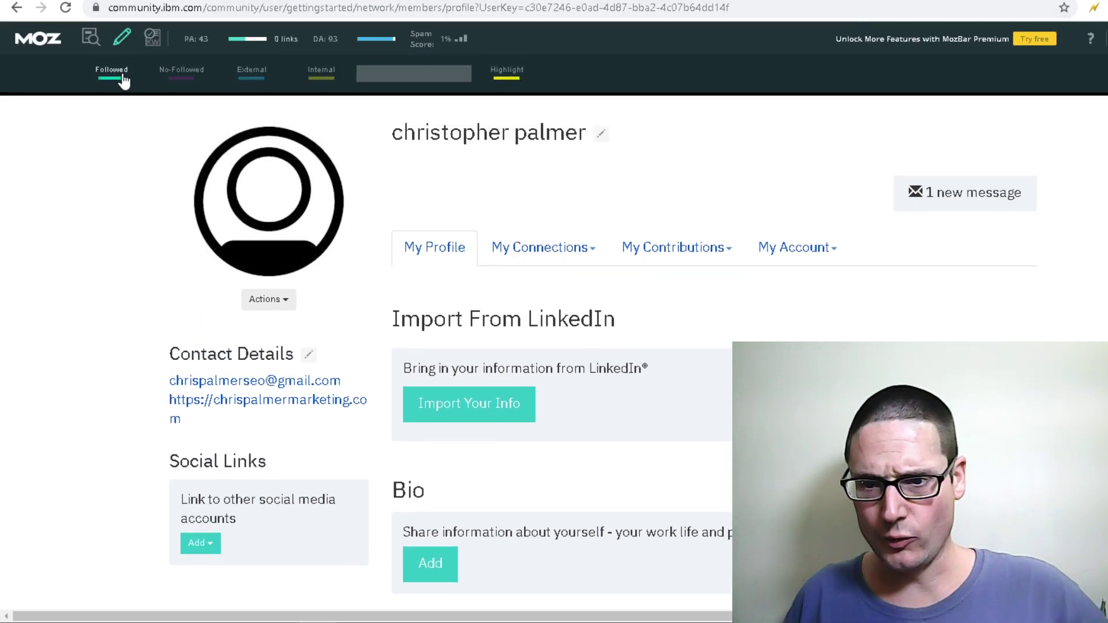
pyautogui.click(123, 80)
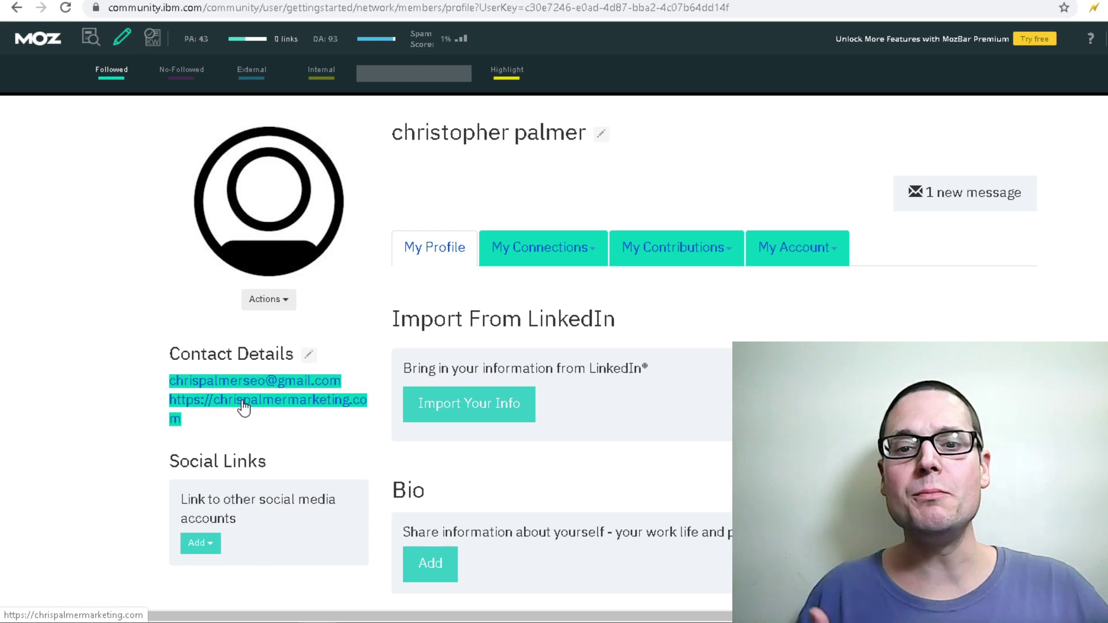
# - Start changing the profile picture and copy the web address of the cartoon avatar image
pyautogui.moveTo(307, 229)
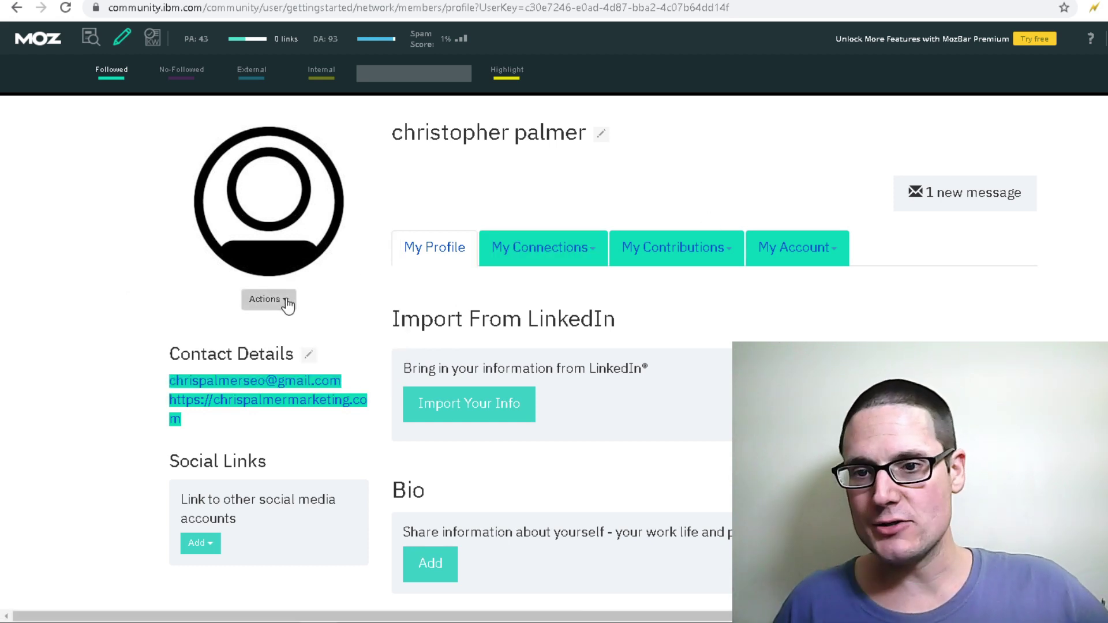
pyautogui.click(286, 301)
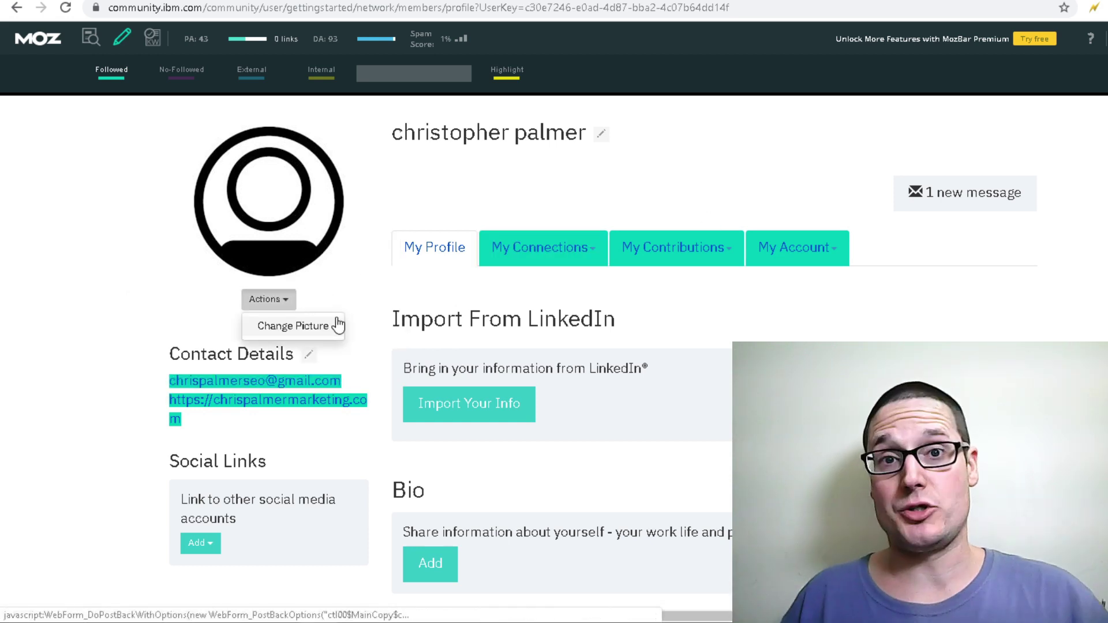
pyautogui.click(310, 328)
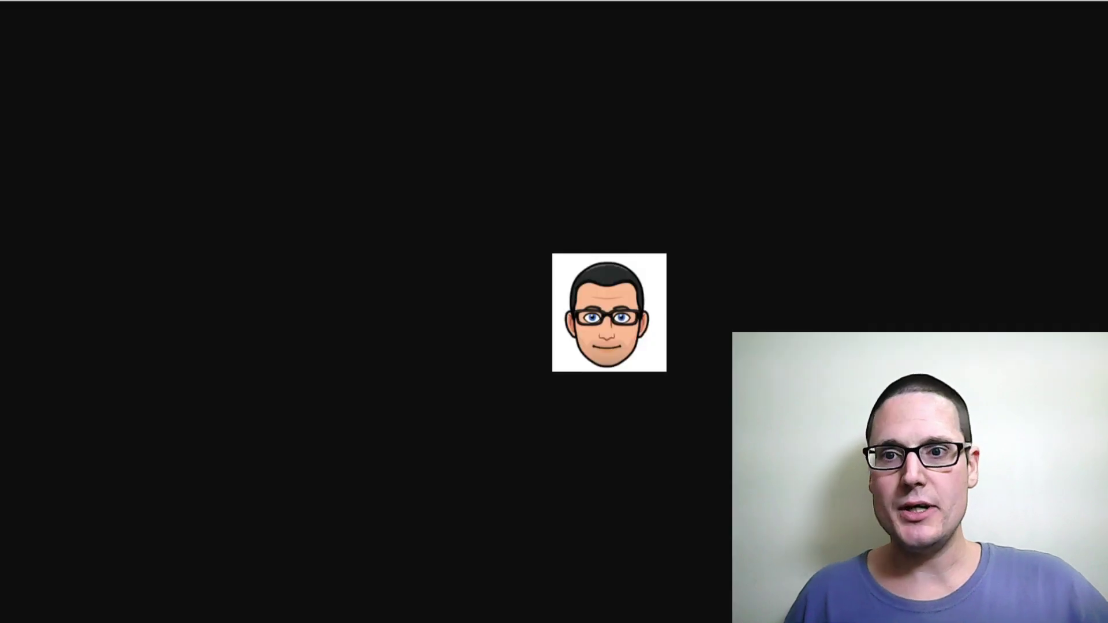
pyautogui.rightClick(584, 0)
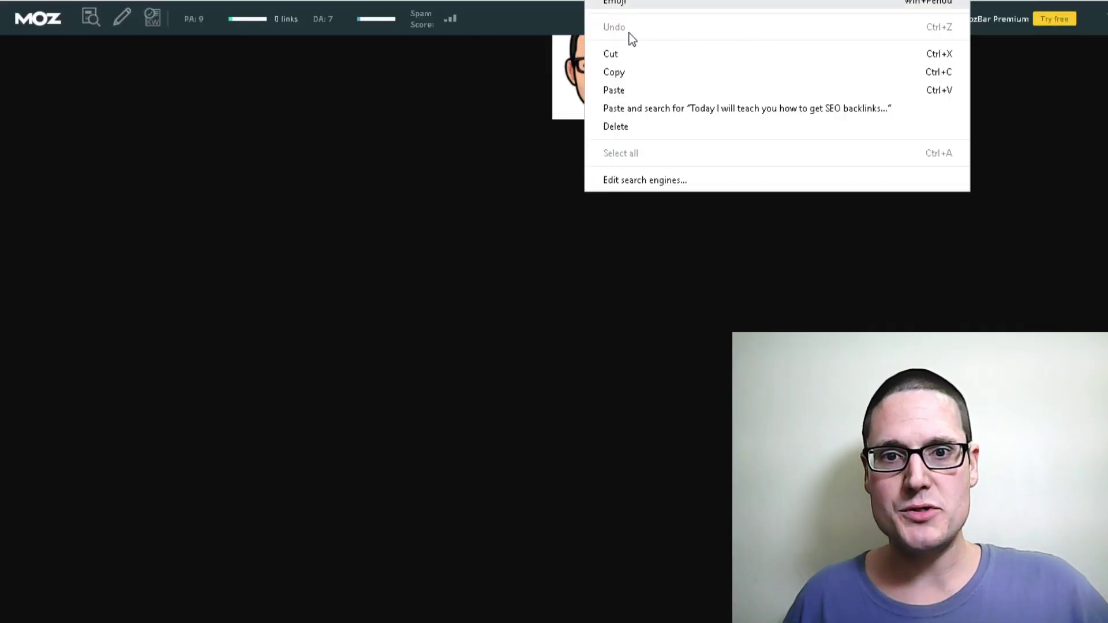
pyautogui.click(628, 75)
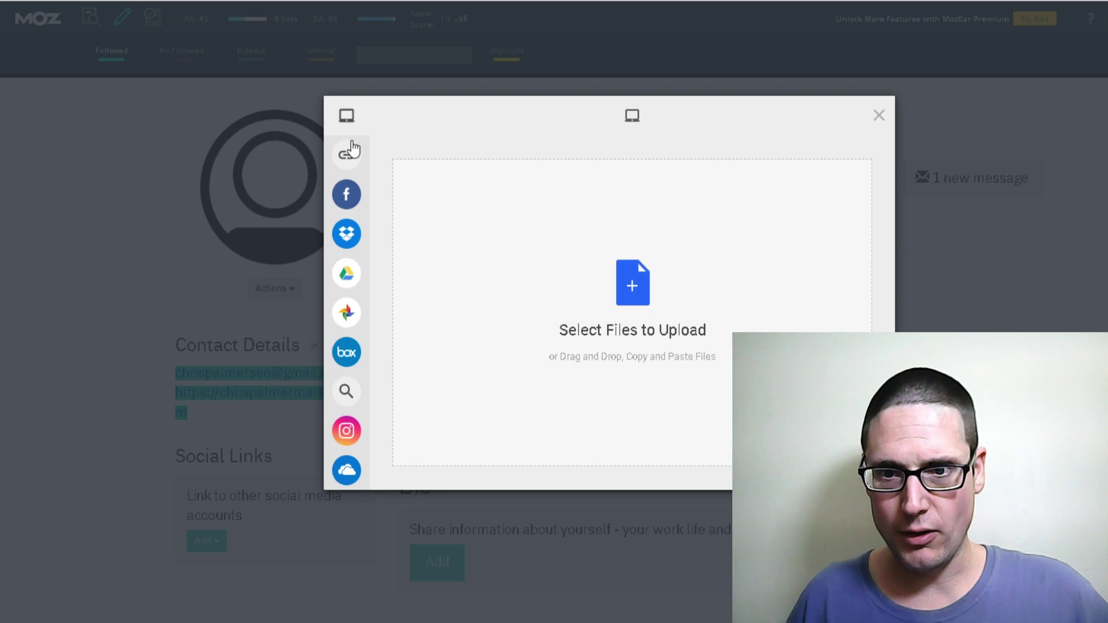
# - Load the avatar from its copied URL, accept the full-image crop, and save it as the profile picture
pyautogui.moveTo(346, 156)
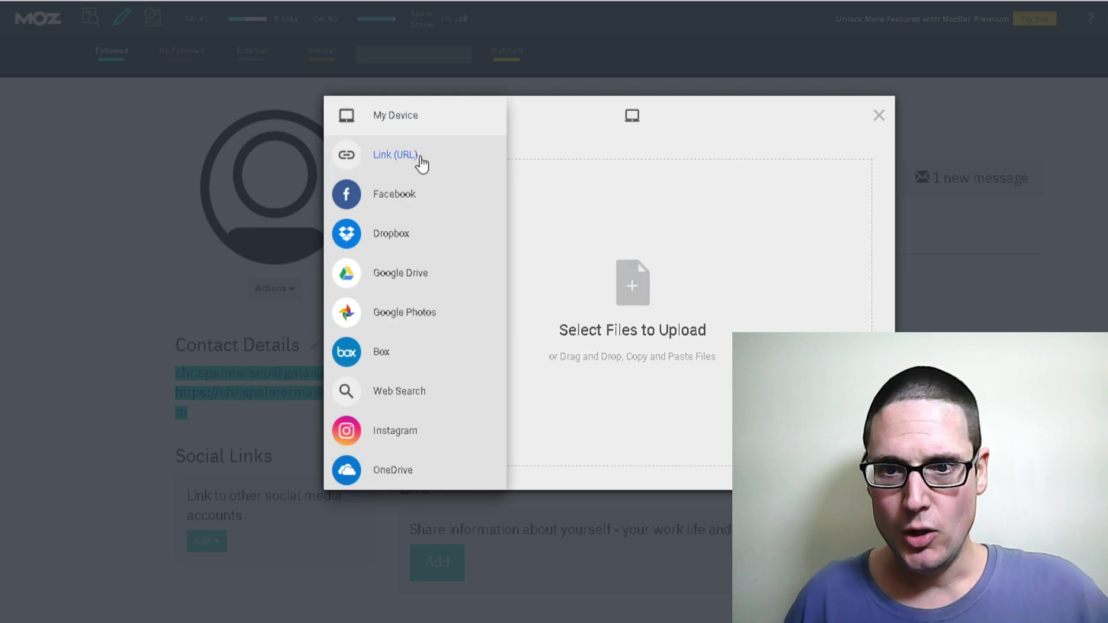
pyautogui.click(419, 161)
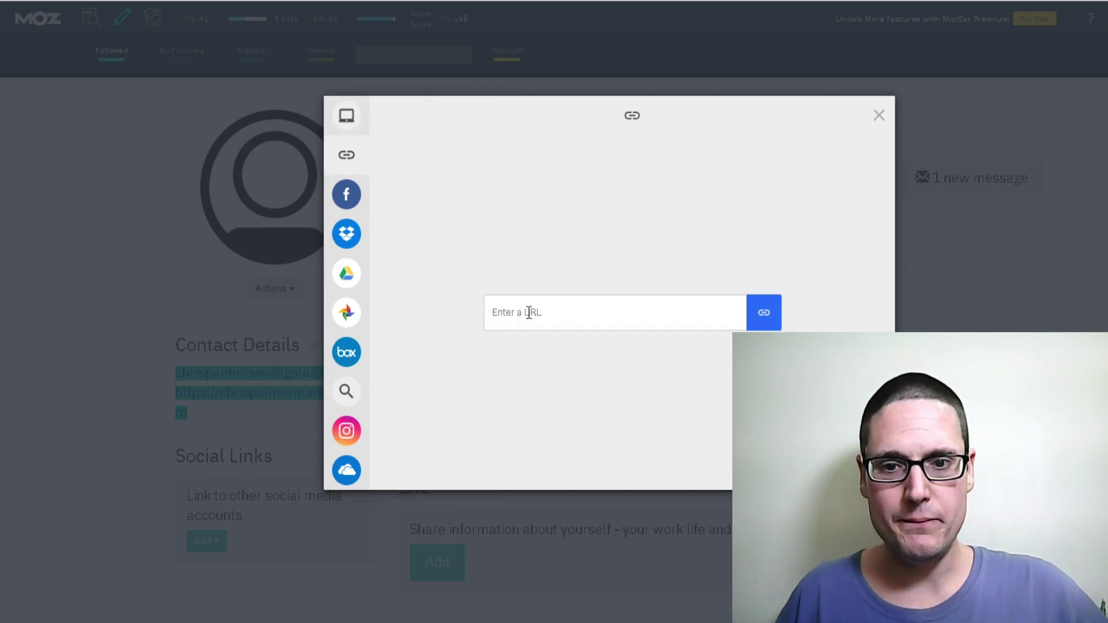
pyautogui.rightClick(528, 312)
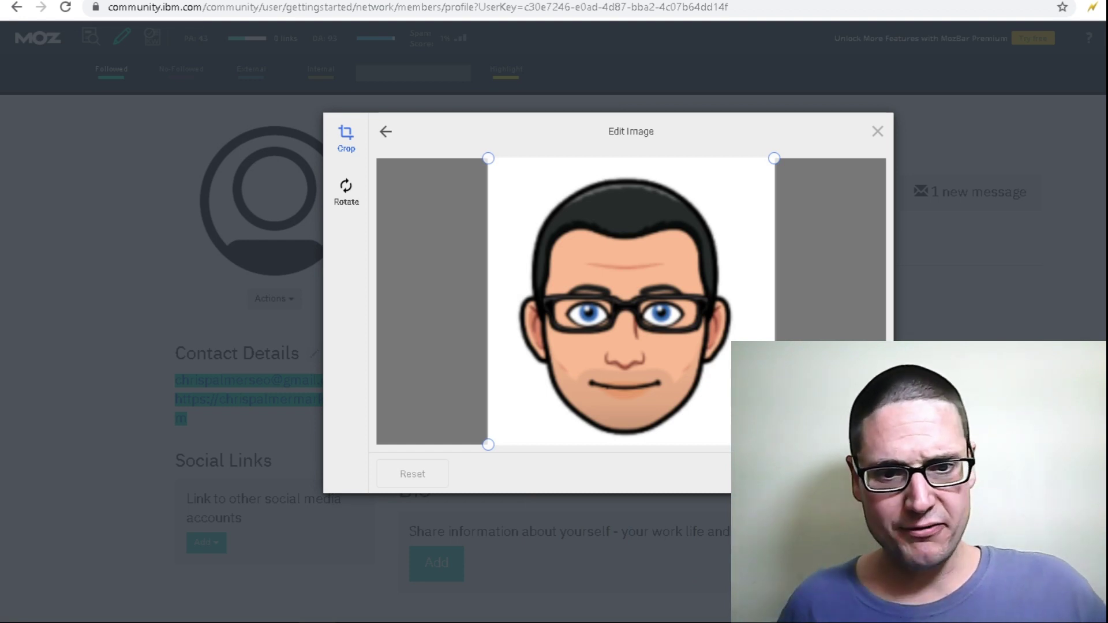
pyautogui.click(849, 473)
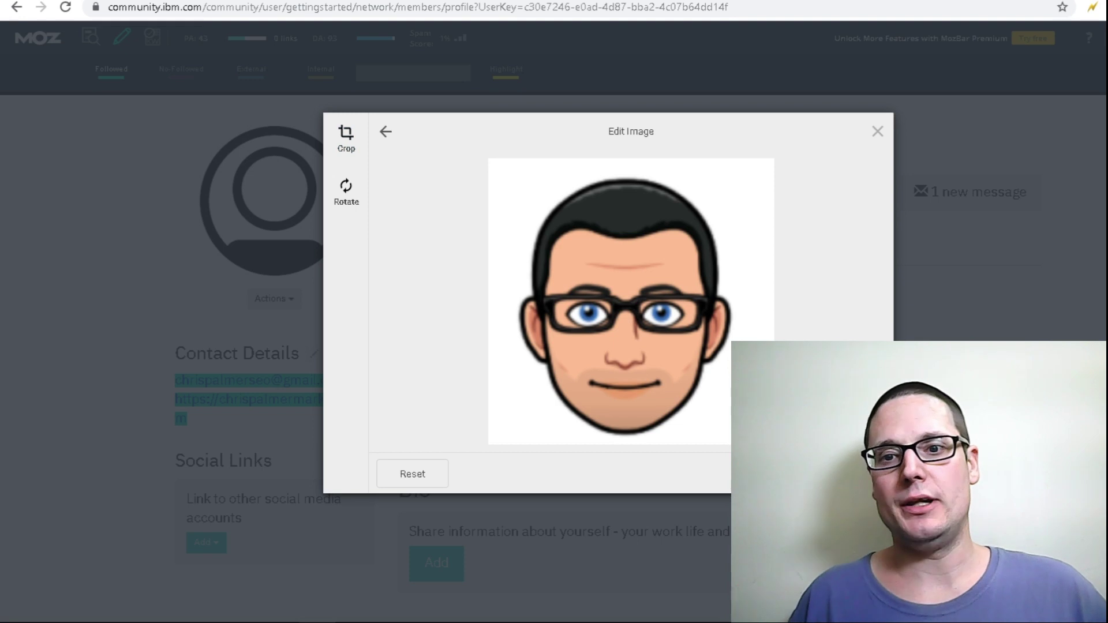
pyautogui.click(850, 474)
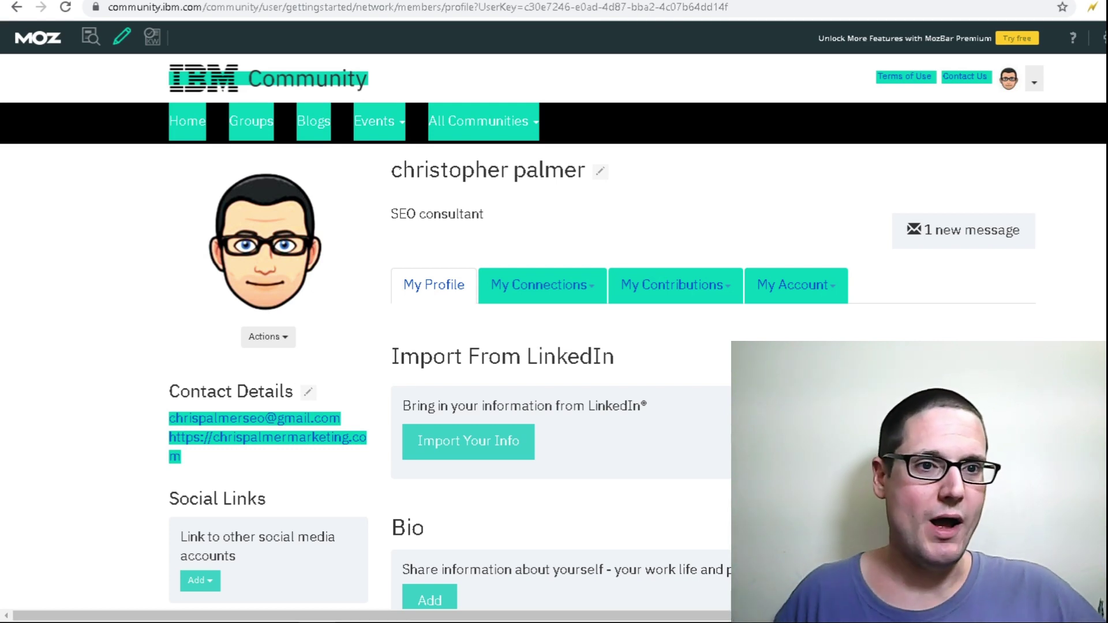
# - Turn off MozBar on the profile page
pyautogui.click(1106, 7)
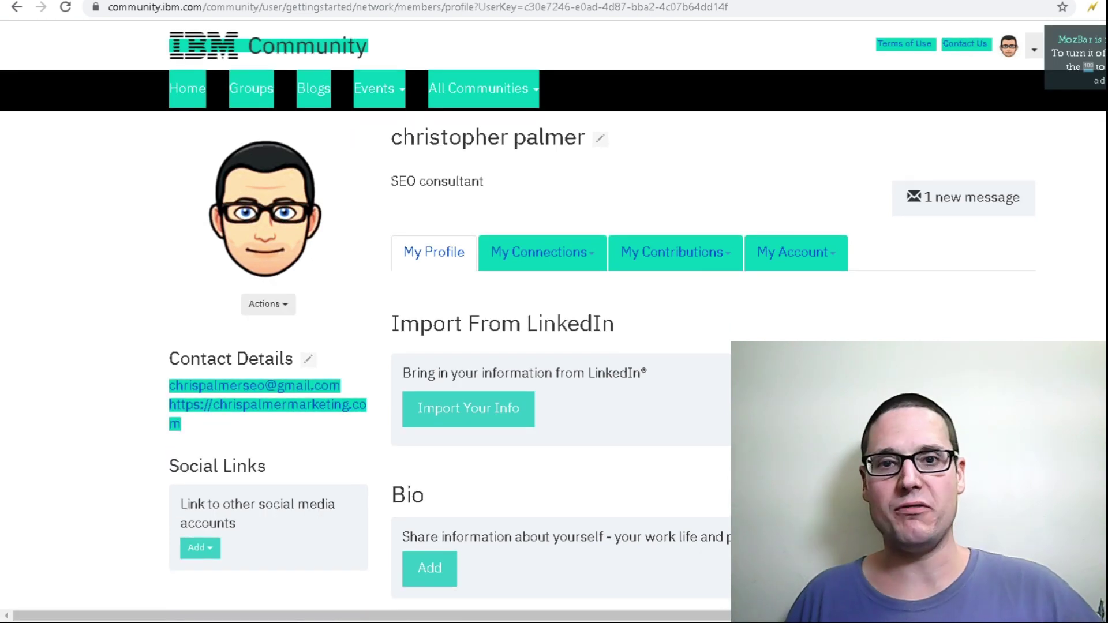
# - Switch to the Notepad file with the SEO services article and copy its whole text
pyautogui.moveTo(429, 622)
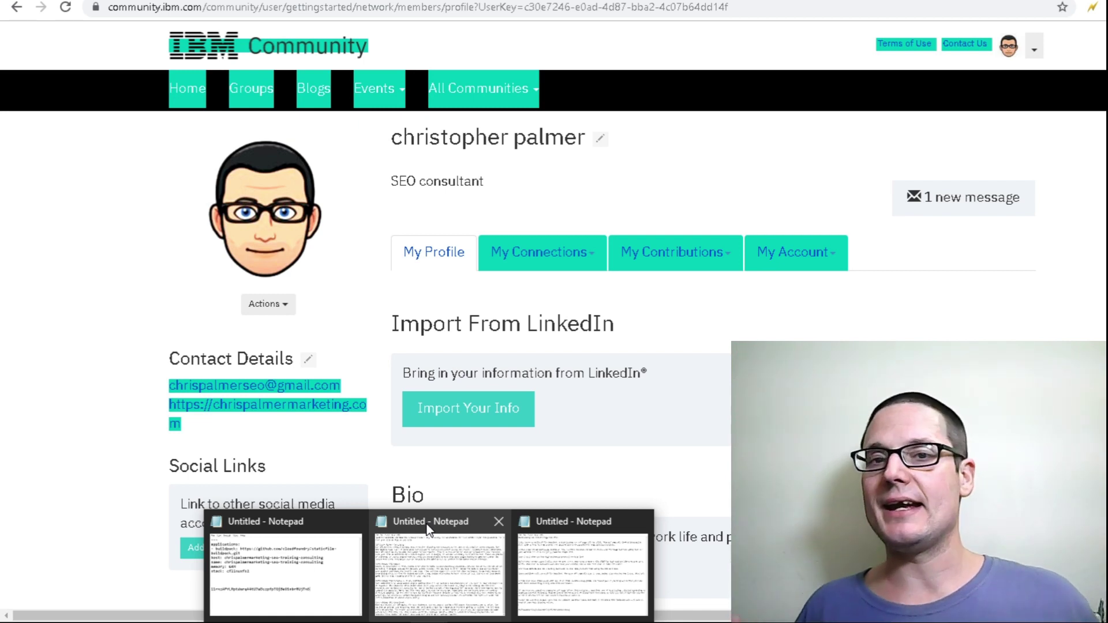
pyautogui.click(428, 526)
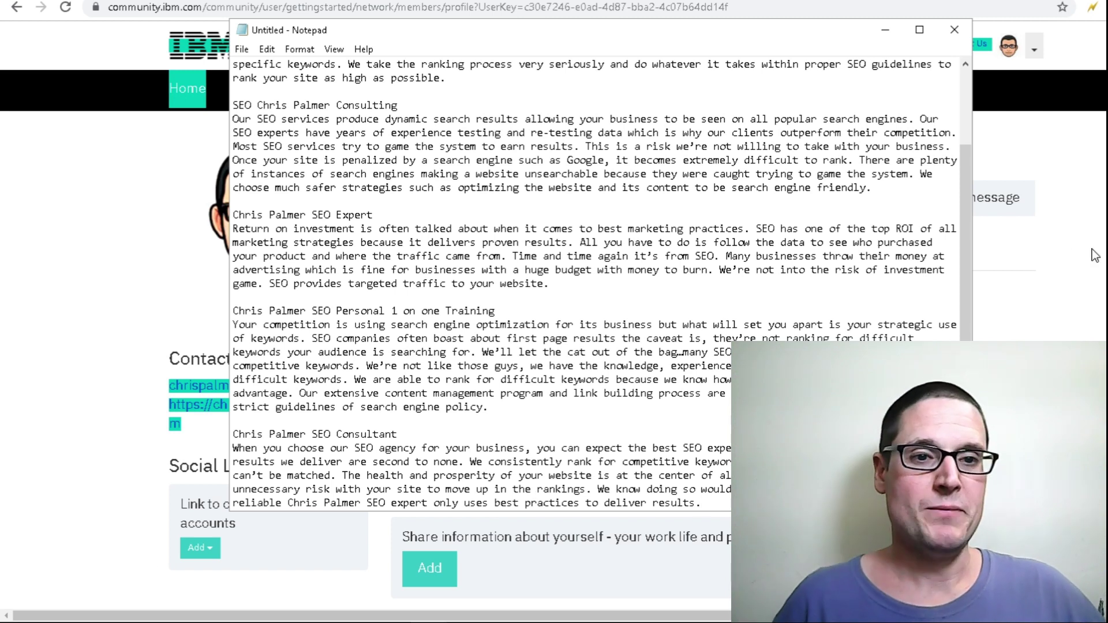
pyautogui.moveTo(968, 210); pyautogui.dragTo(1000, 87)
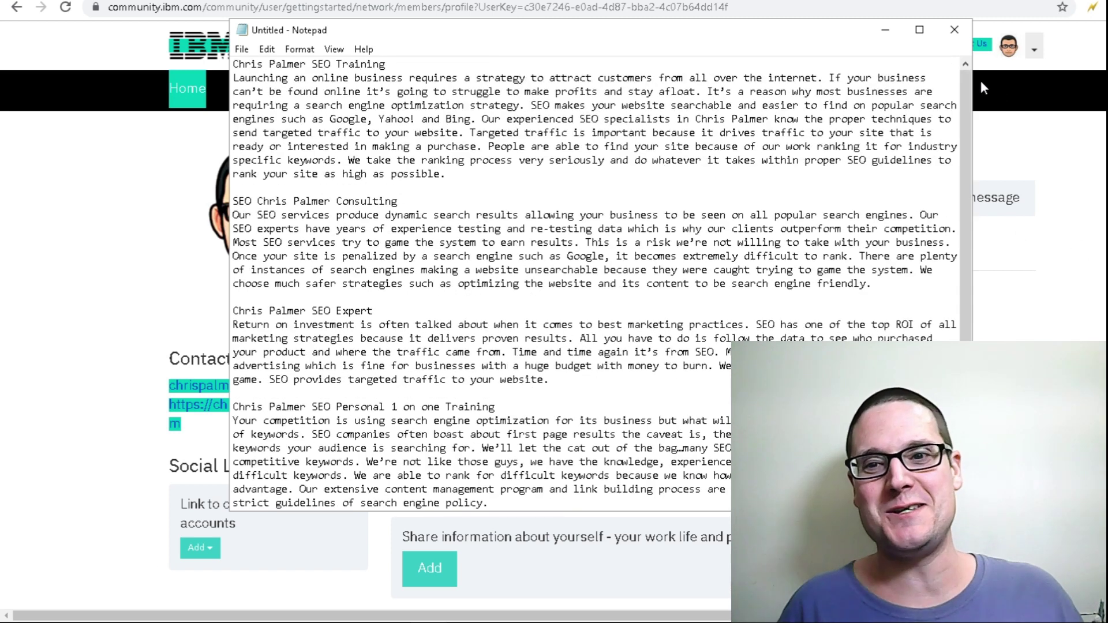
pyautogui.moveTo(233, 64); pyautogui.dragTo(701, 503)
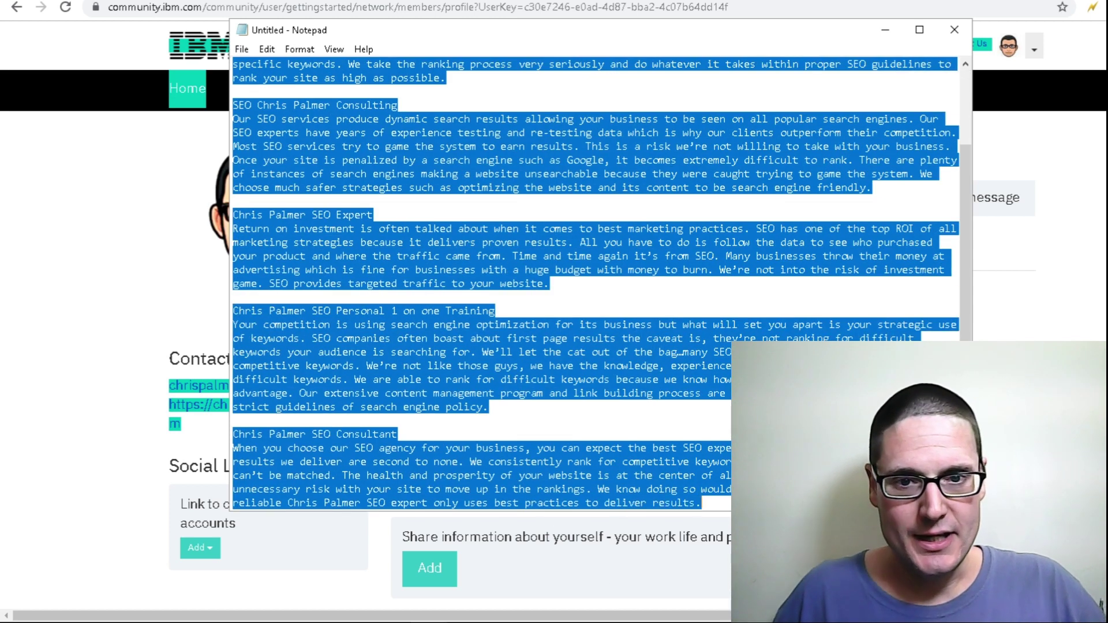
pyautogui.rightClick(560, 244)
pyautogui.click(618, 289)
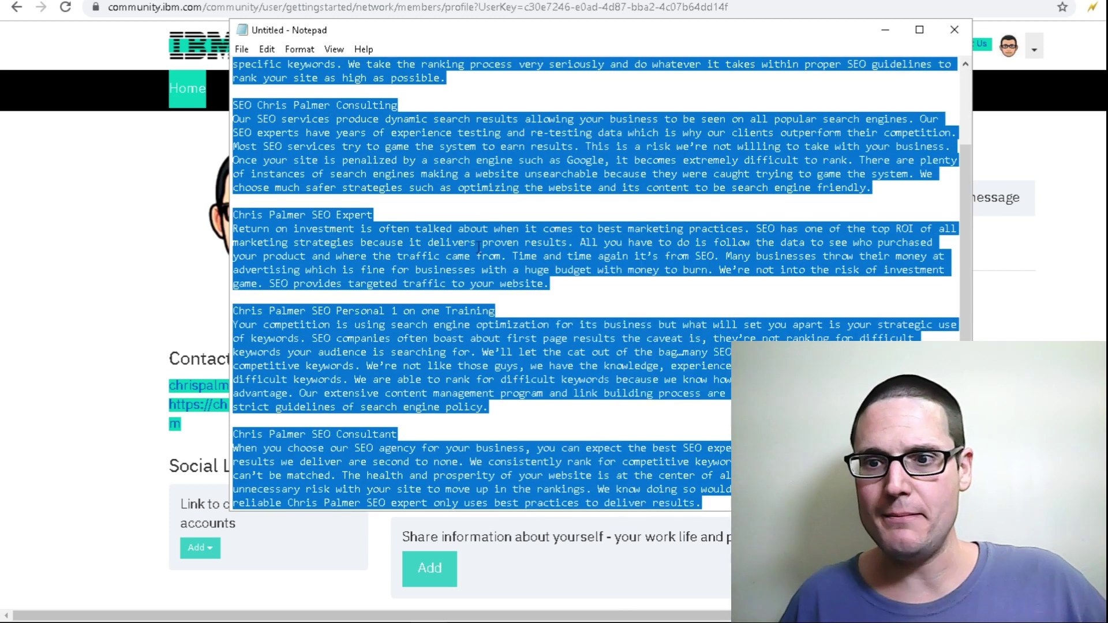
# - Return to the IBM Community profile, start adding a bio, and paste the copied article into it
pyautogui.click(64, 149)
pyautogui.scroll(-2, 376, 562)
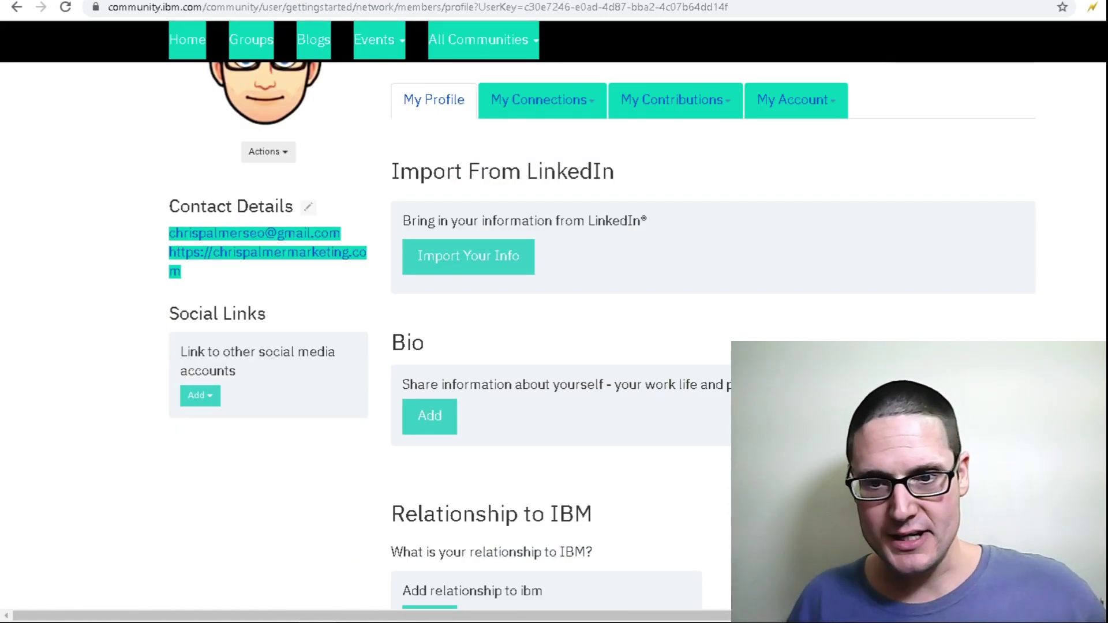
pyautogui.click(437, 424)
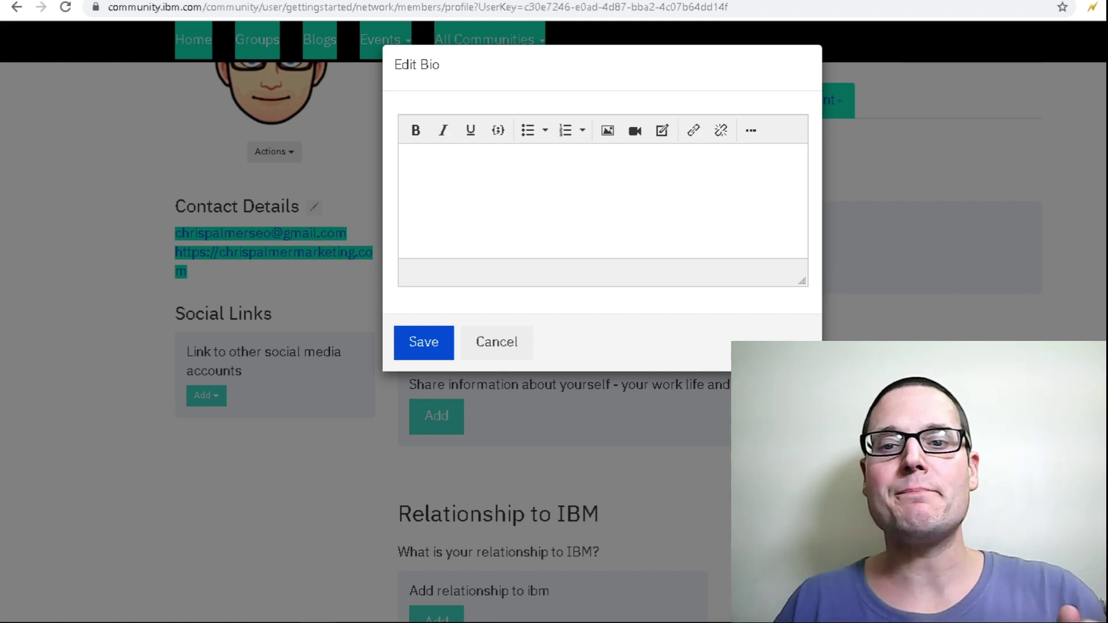
pyautogui.click(427, 159)
pyautogui.rightClick(428, 156)
pyautogui.click(470, 271)
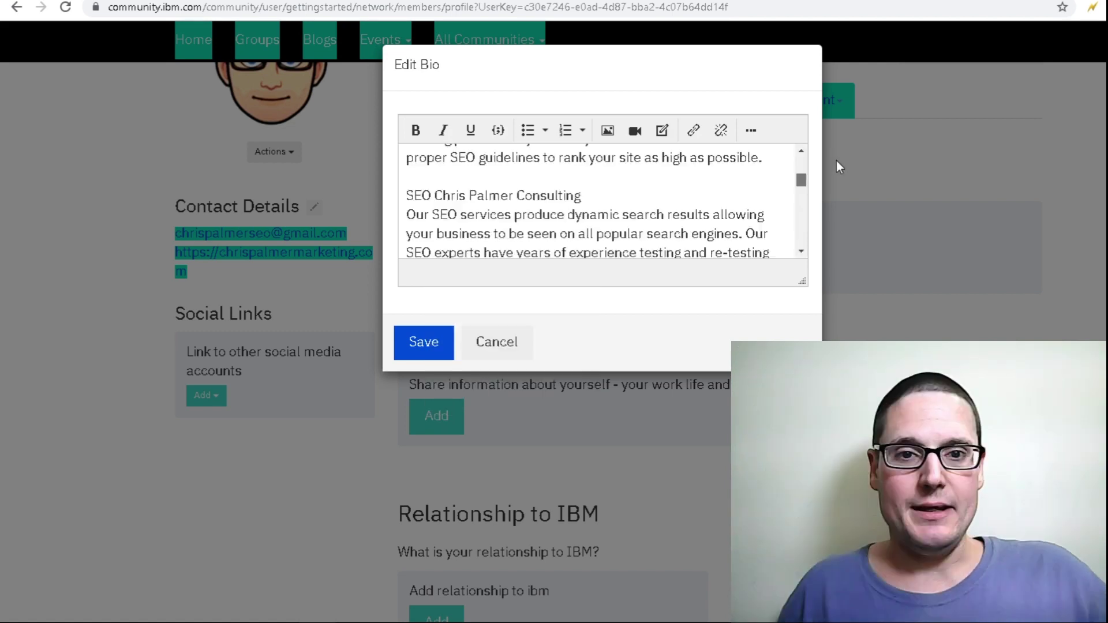
# - Make the SEO Training heading at the start of the bio bold
pyautogui.moveTo(836, 161); pyautogui.dragTo(845, 136)
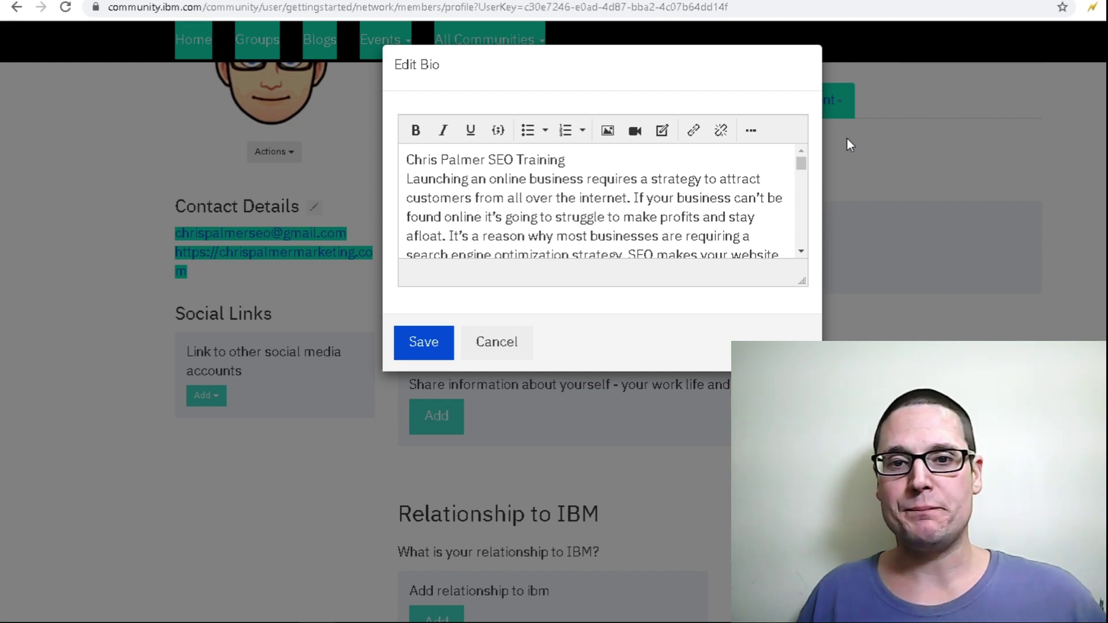
pyautogui.click(570, 160)
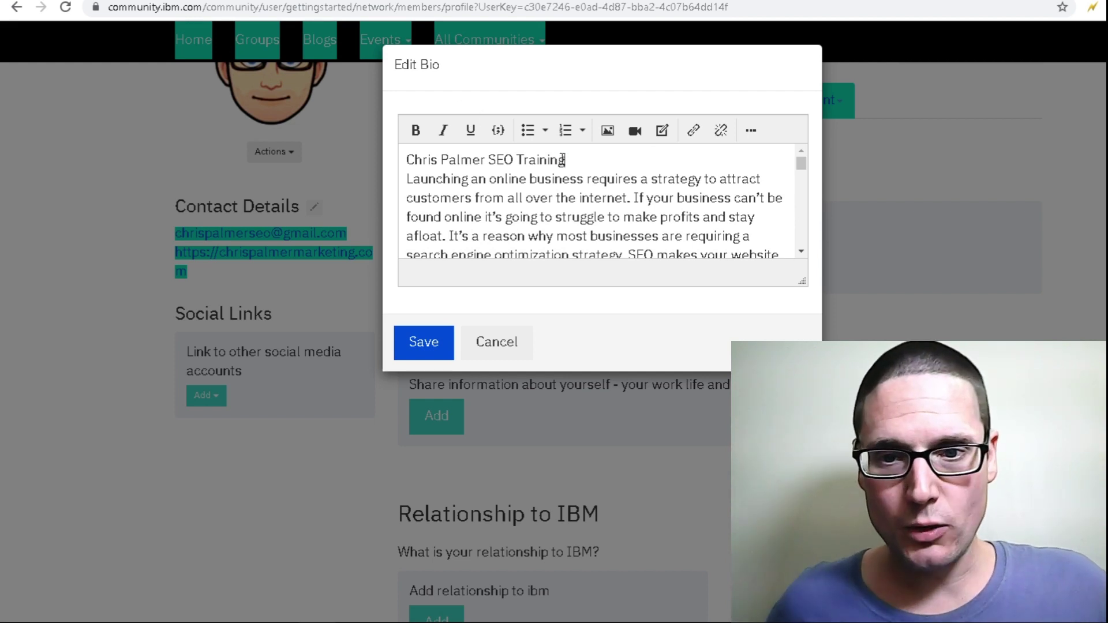
pyautogui.hotkey('shift', 'Home')
pyautogui.click(415, 131)
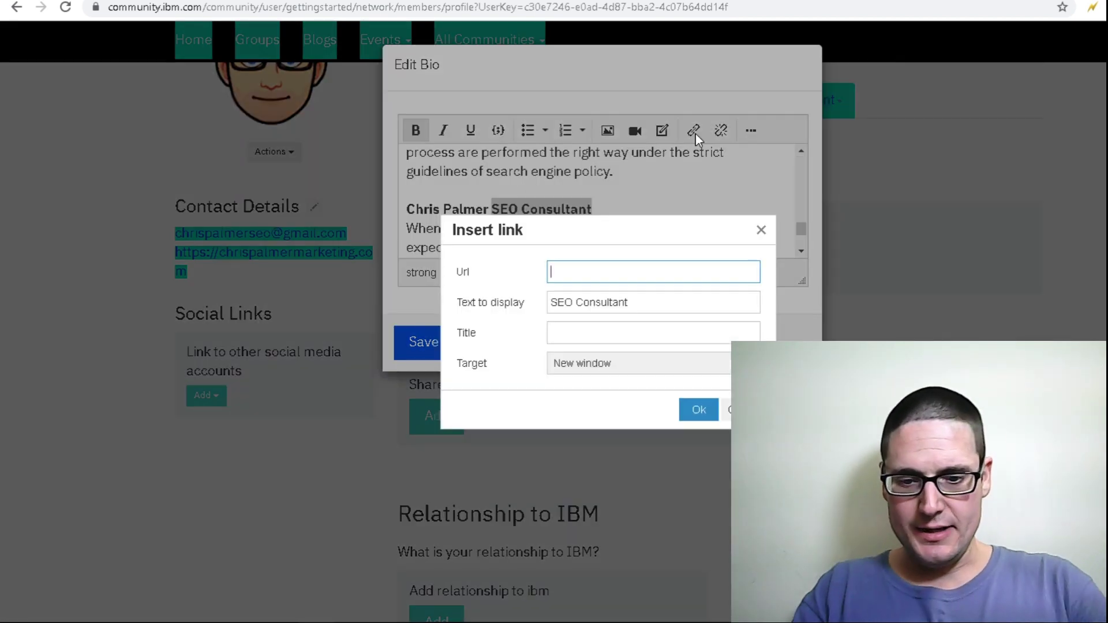
pyautogui.write('https://chrisp')
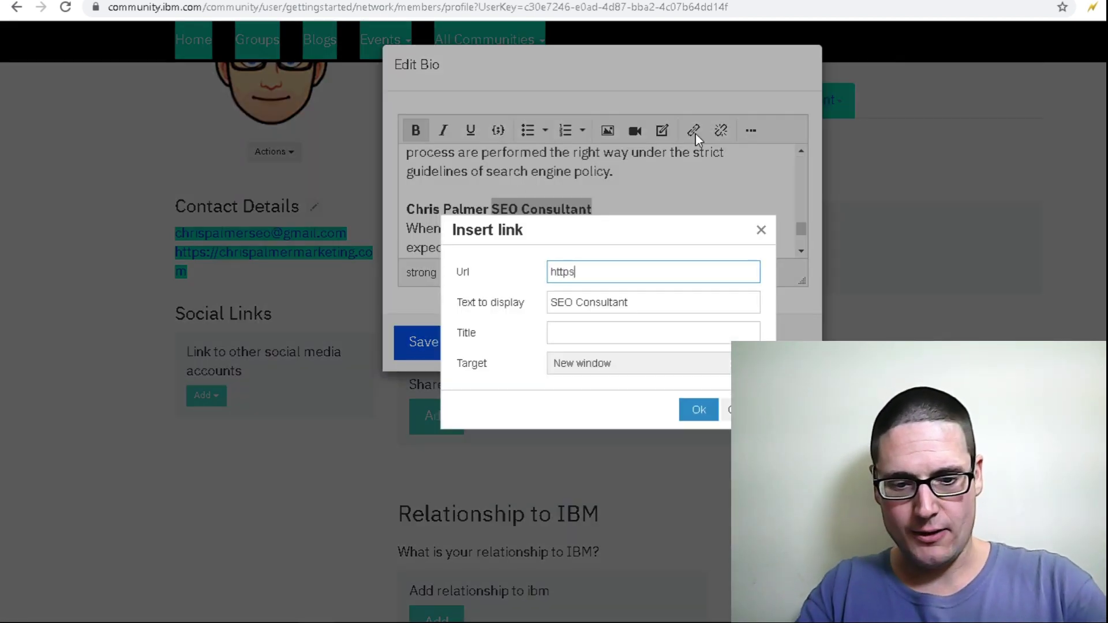
pyautogui.write('almer')
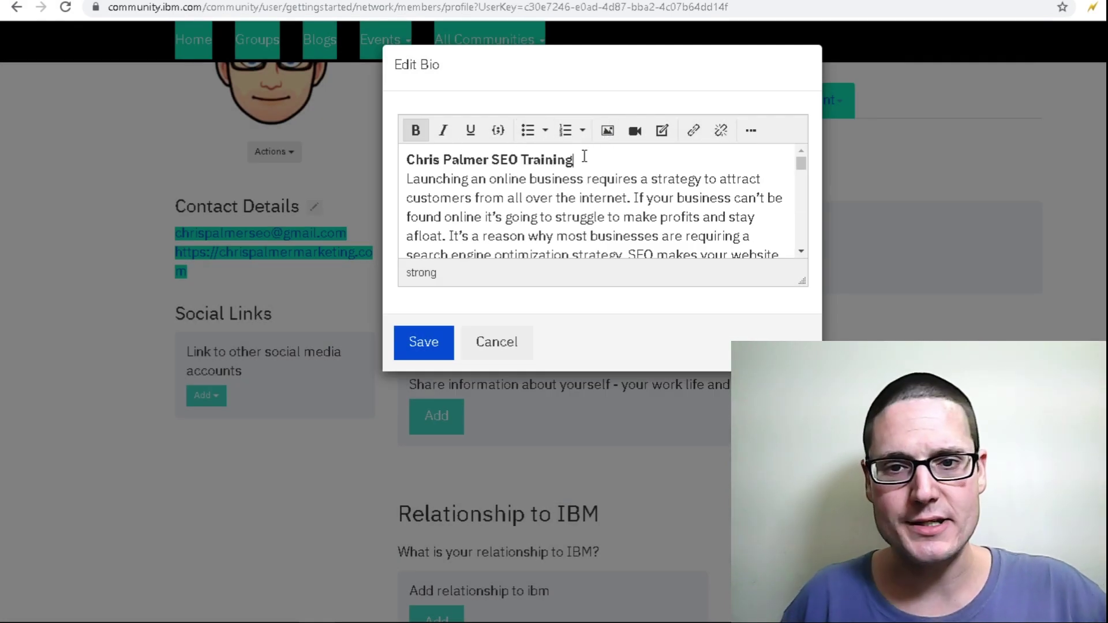
pyautogui.moveTo(574, 160); pyautogui.dragTo(491, 160)
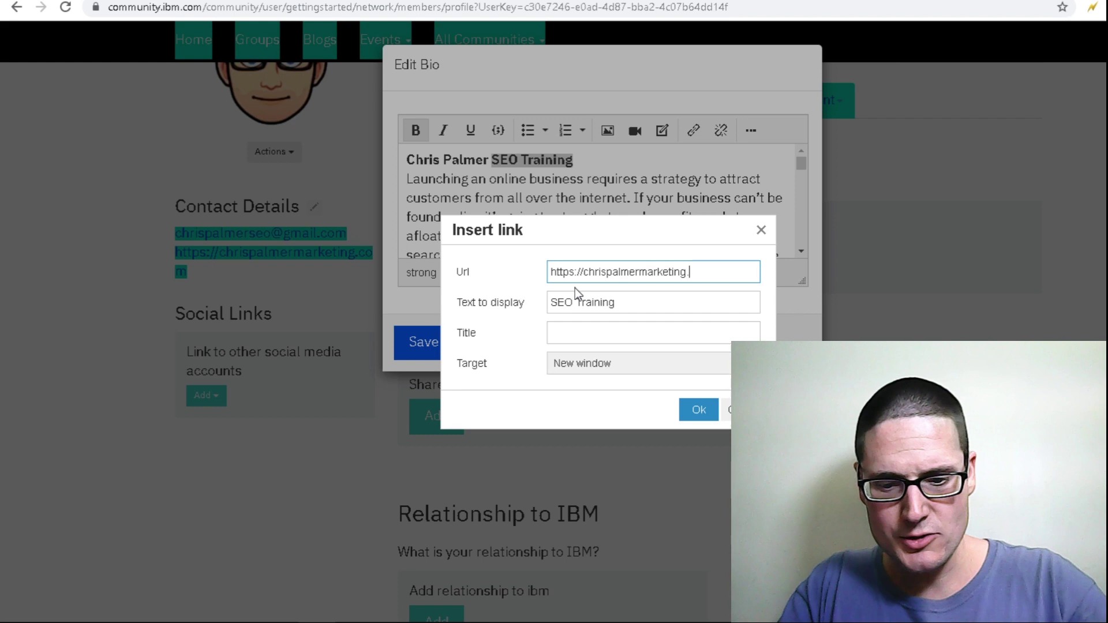
pyautogui.write('com')
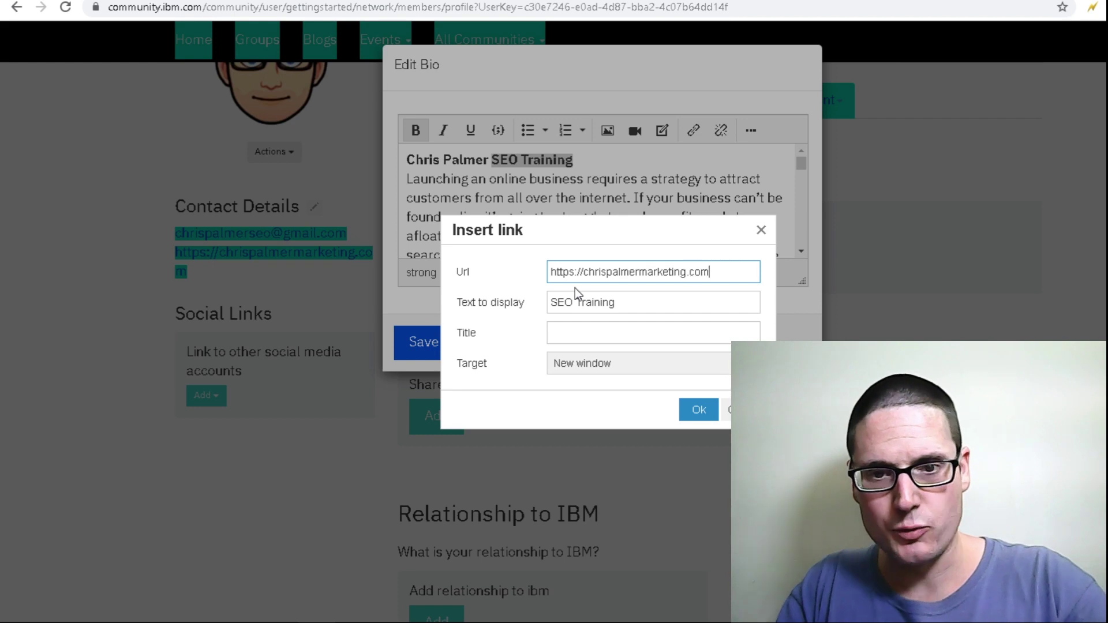
pyautogui.click(592, 327)
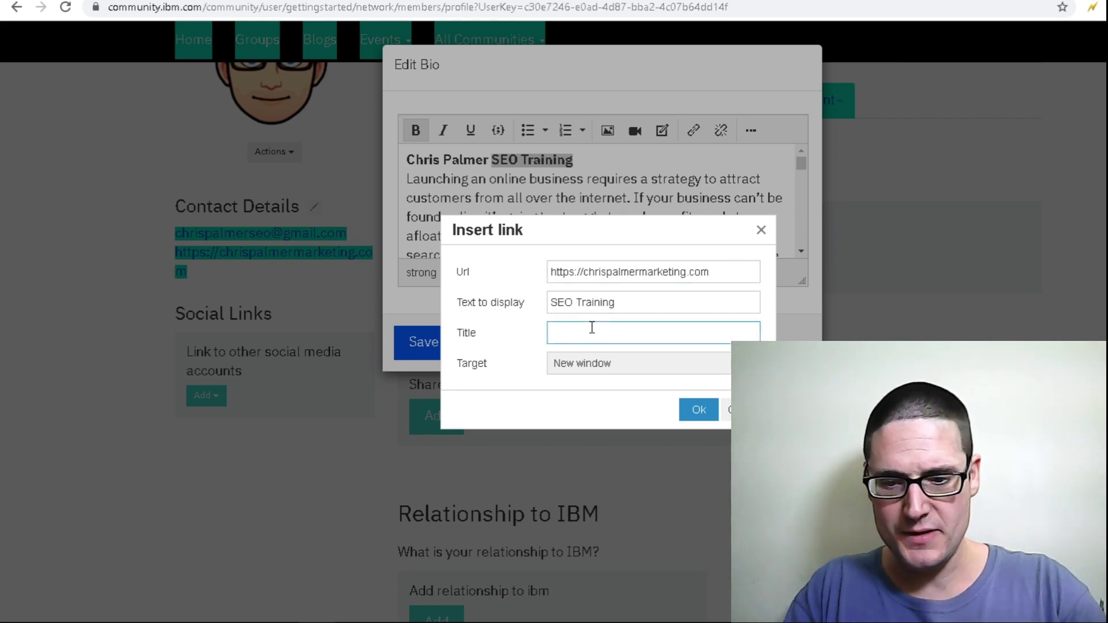
pyautogui.write('SEO training')
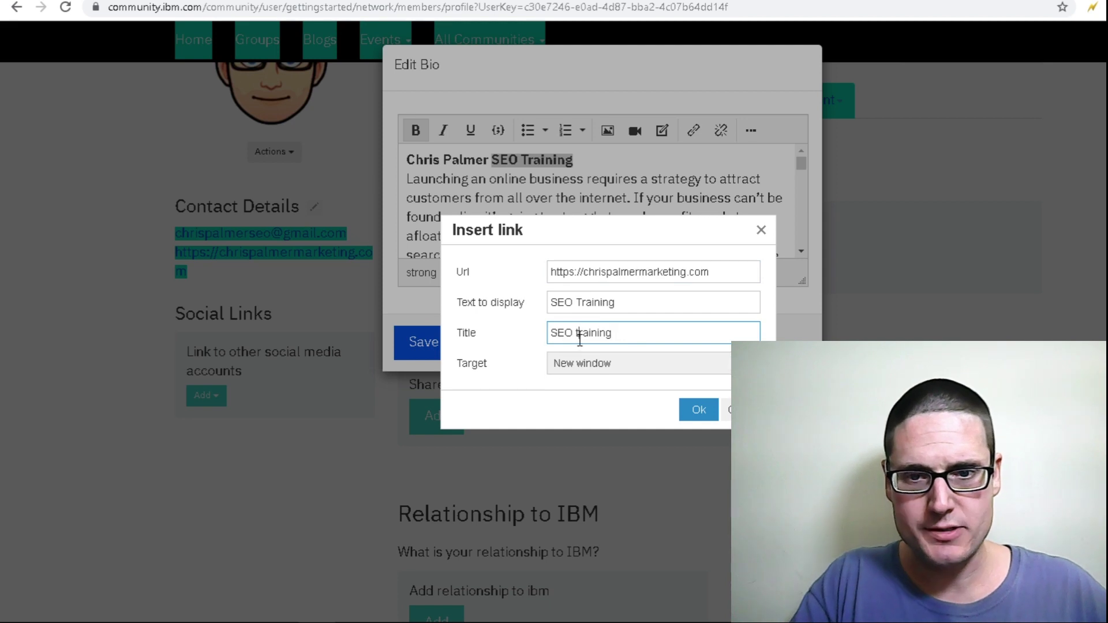
pyautogui.press('Return')
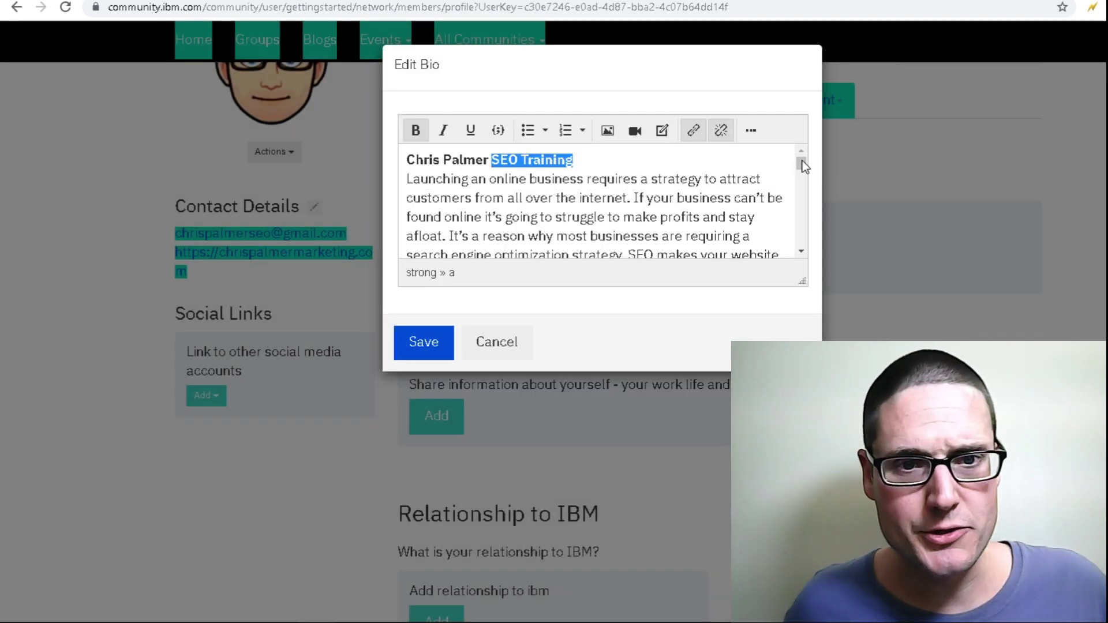
# - Add a contact block at the end of the bio with the business name, postal address and phone number
pyautogui.scroll(-1, 799, 179)
pyautogui.moveTo(799, 180); pyautogui.dragTo(813, 259)
pyautogui.click(748, 242)
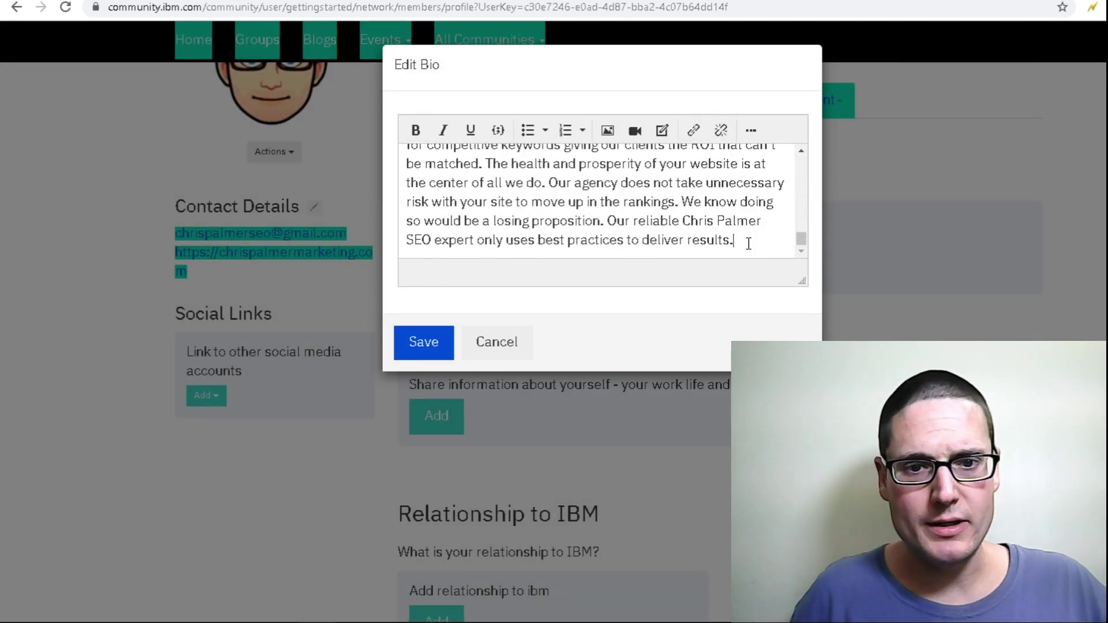
pyautogui.press('Return')
pyautogui.press('Return')
pyautogui.write('Chr')
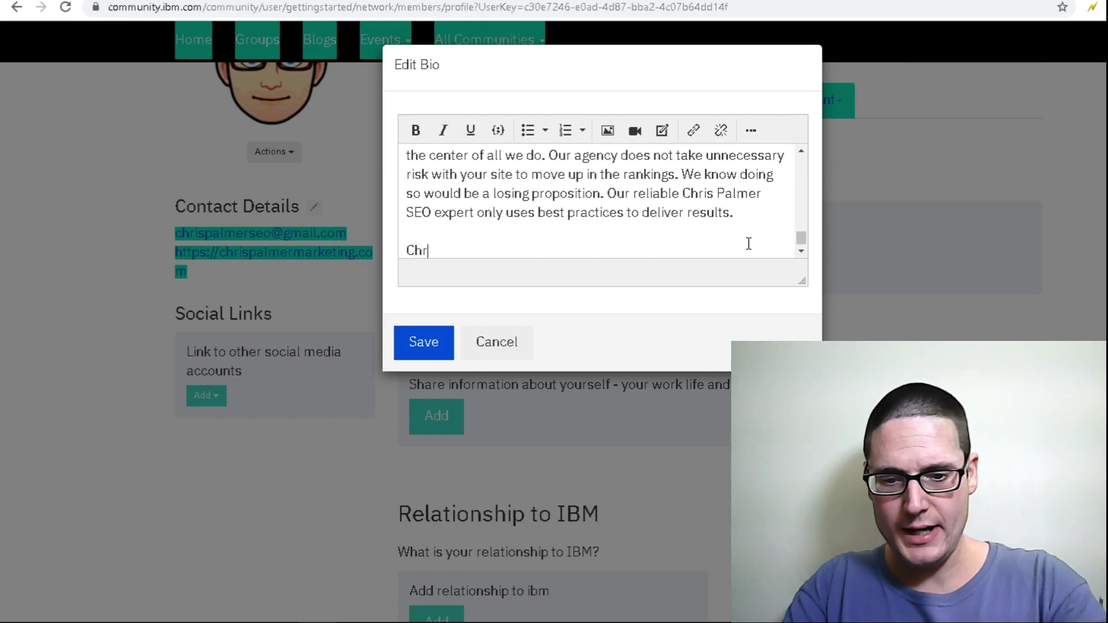
pyautogui.write('is Palmer Marketing')
pyautogui.press('Return')
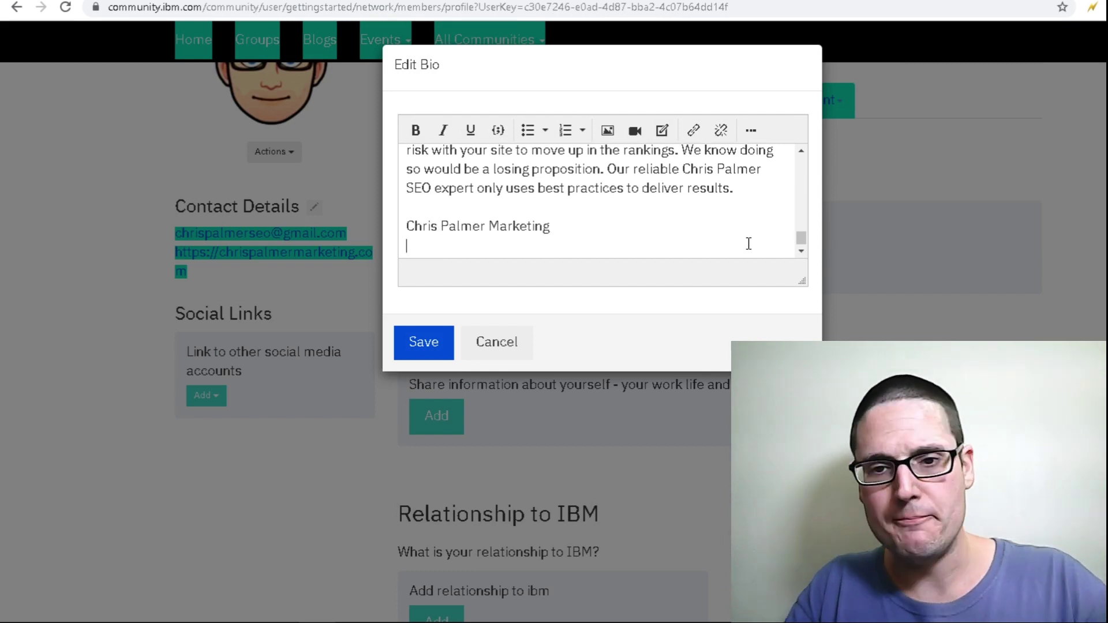
pyautogui.write('30 W. B')
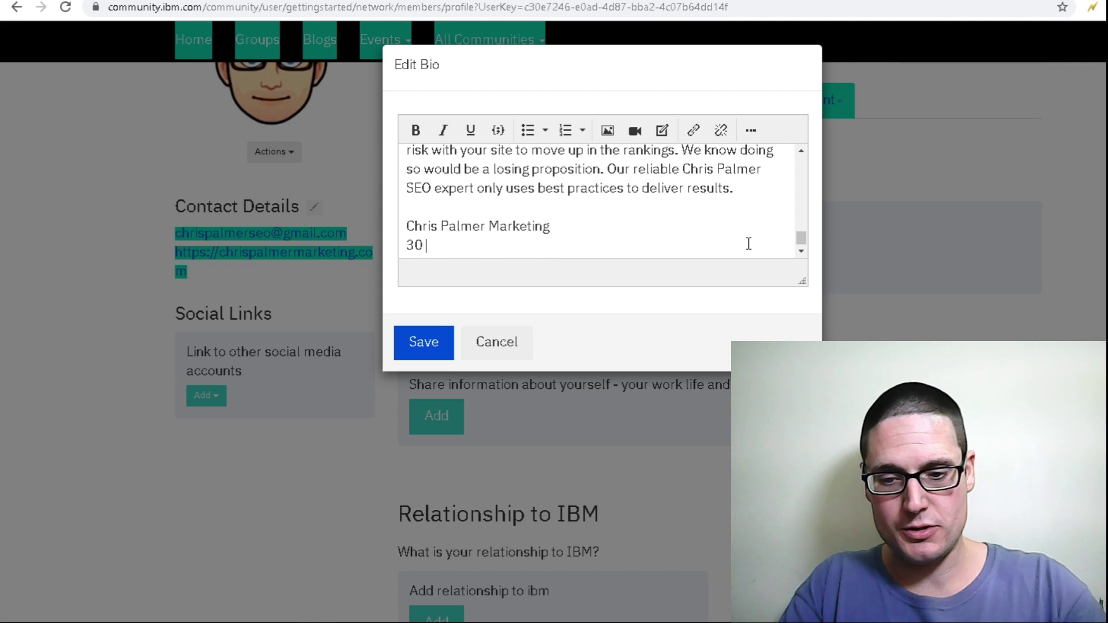
pyautogui.write('road St Fl2')
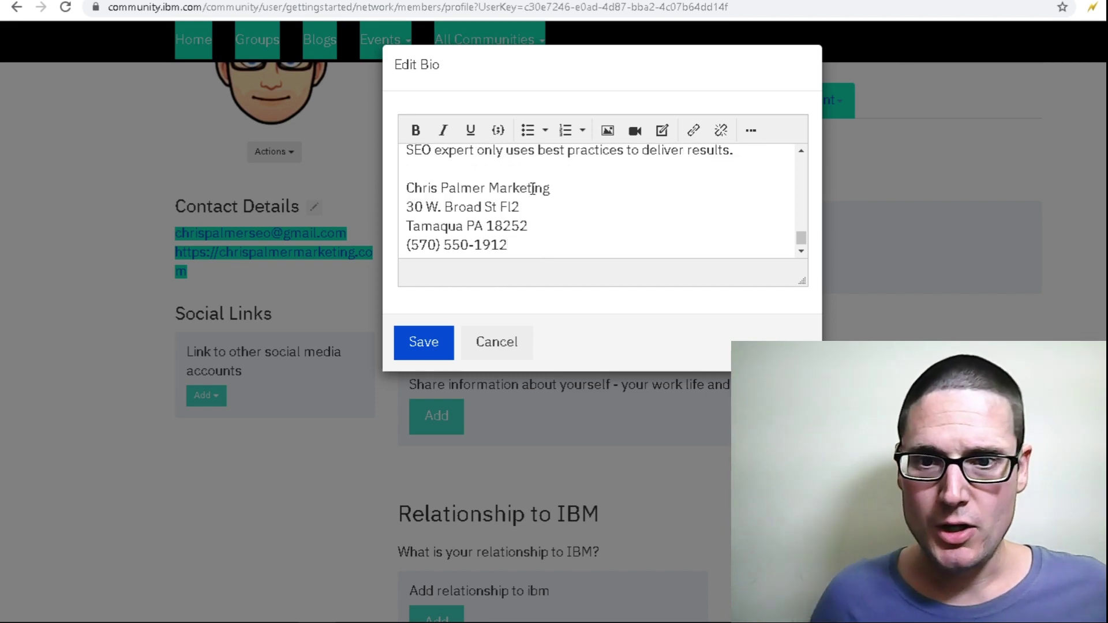
# - Copy the business's share link from Google Maps and link the business name in the bio's contact block to it
pyautogui.moveTo(552, 189); pyautogui.dragTo(404, 190)
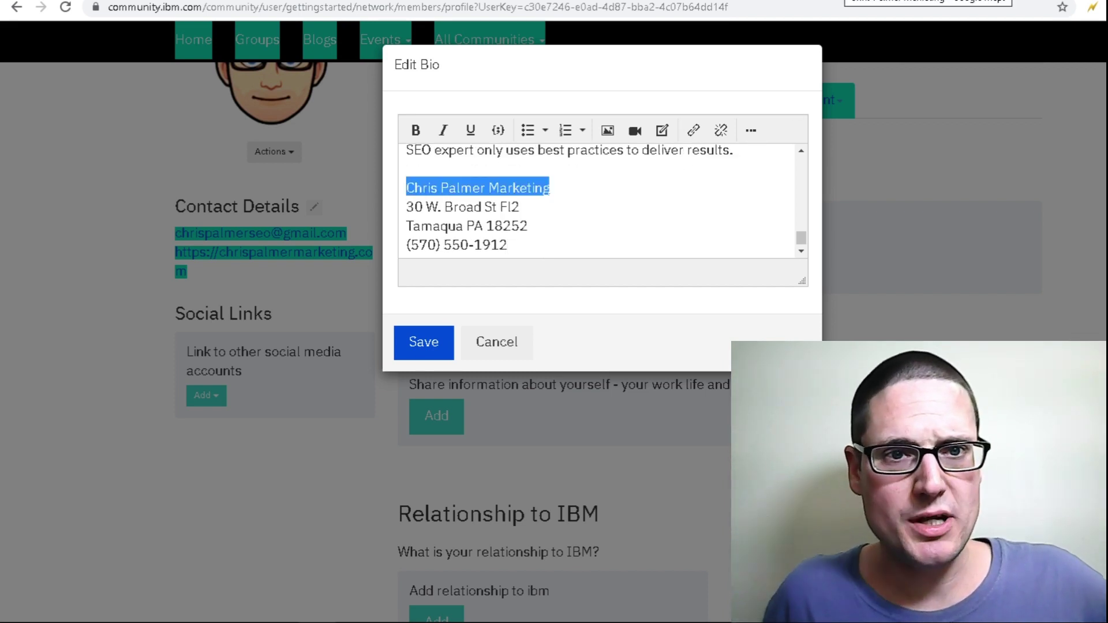
pyautogui.hotkey('ctrl', 't')
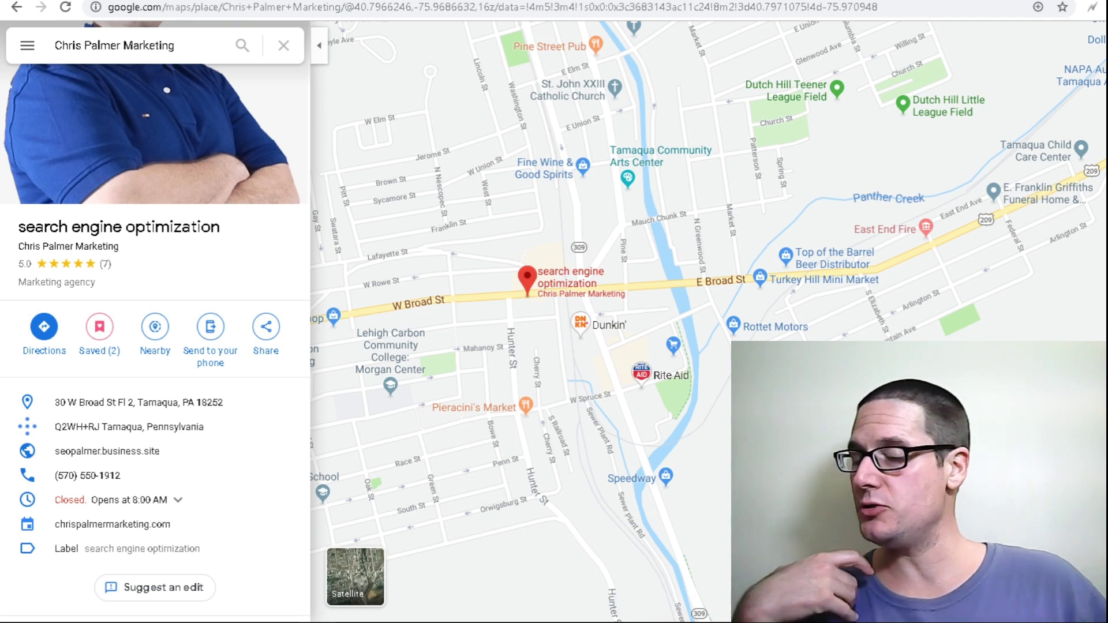
pyautogui.click(265, 332)
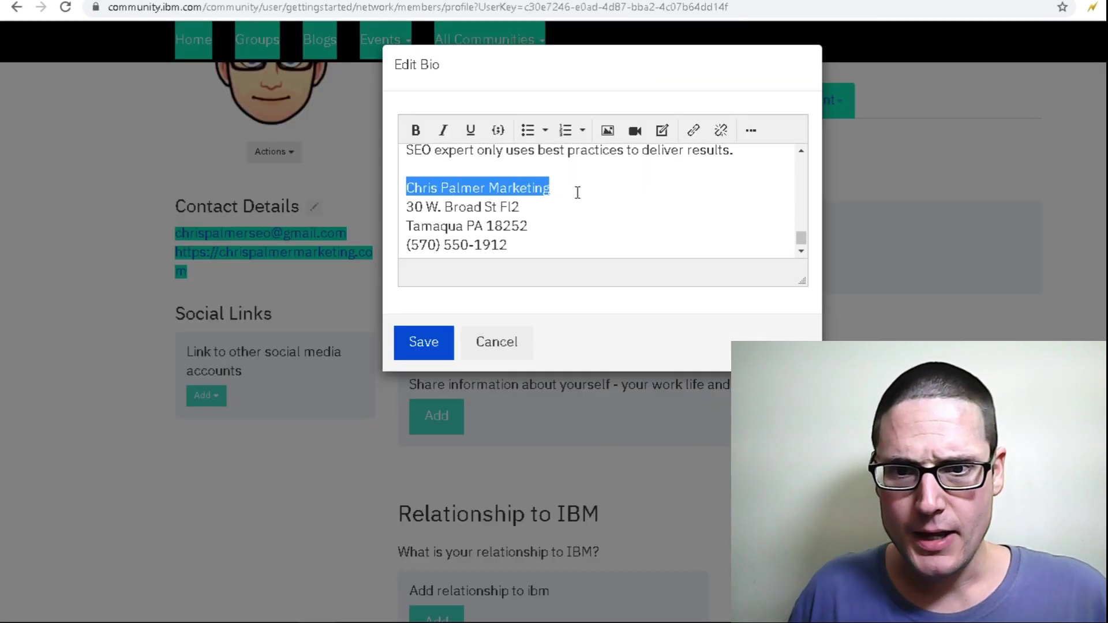
pyautogui.click(693, 129)
pyautogui.rightClick(623, 275)
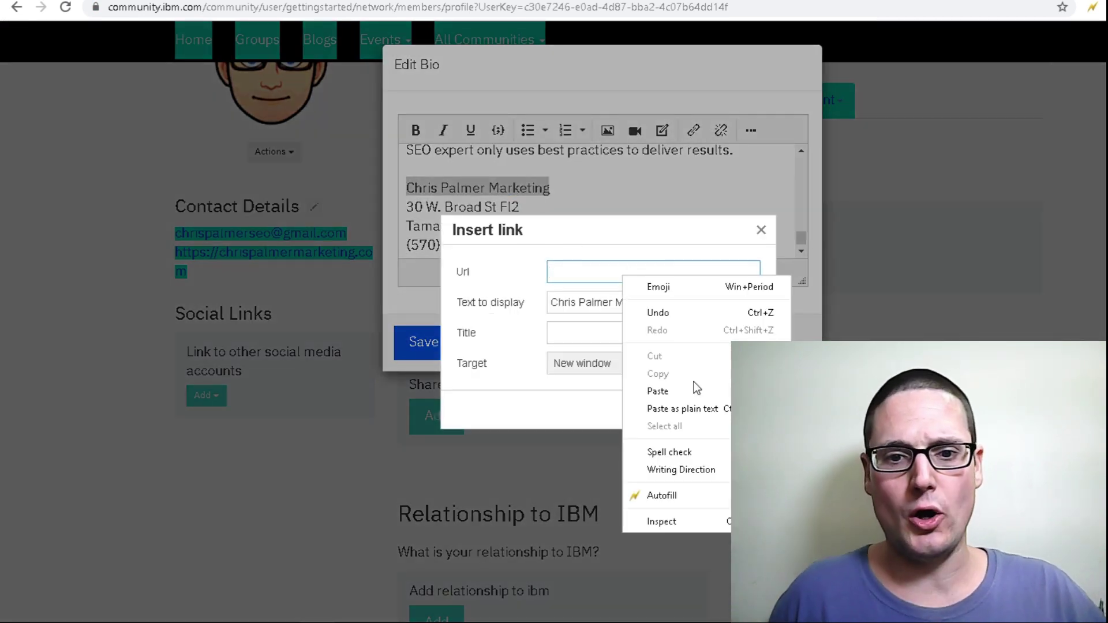
pyautogui.click(657, 392)
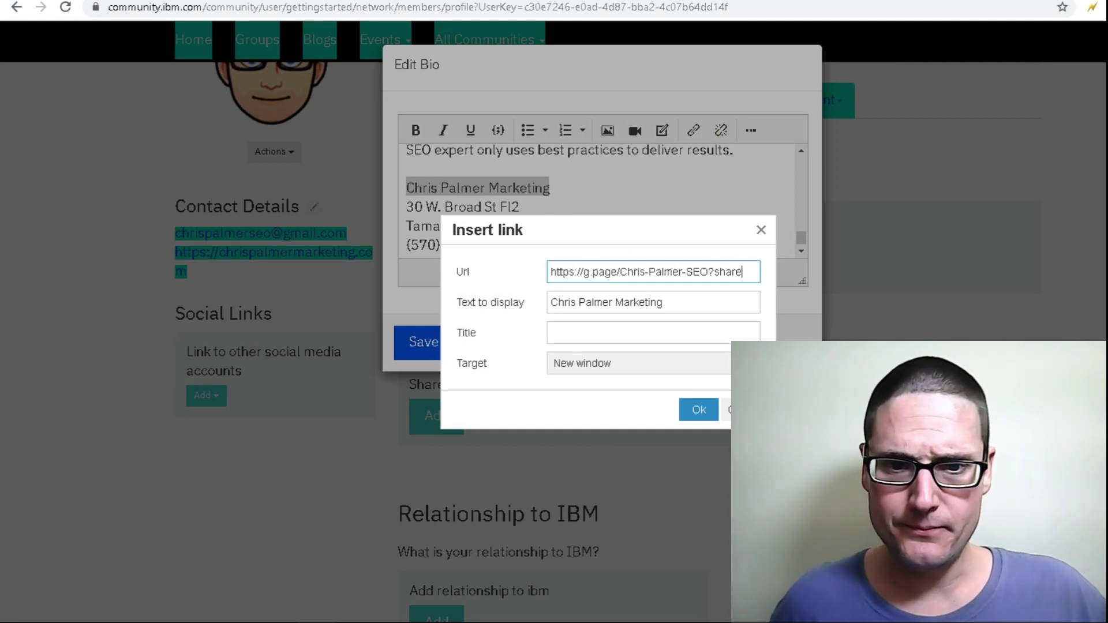
pyautogui.click(697, 410)
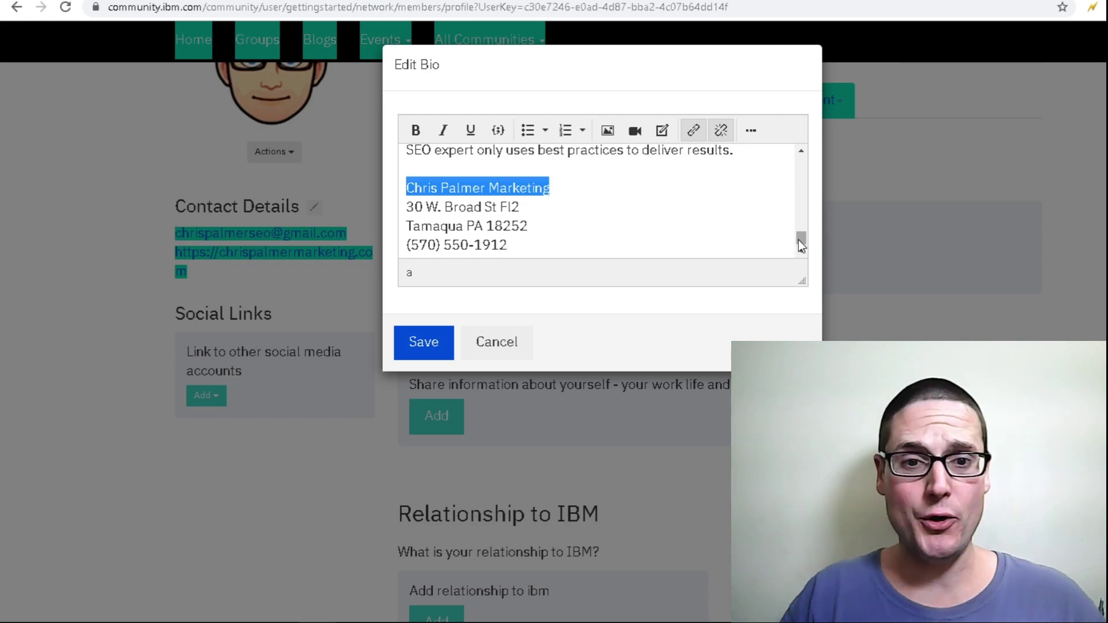
# - Make the words SEO Expert bold in their section heading of the bio
pyautogui.moveTo(798, 240); pyautogui.dragTo(808, 199)
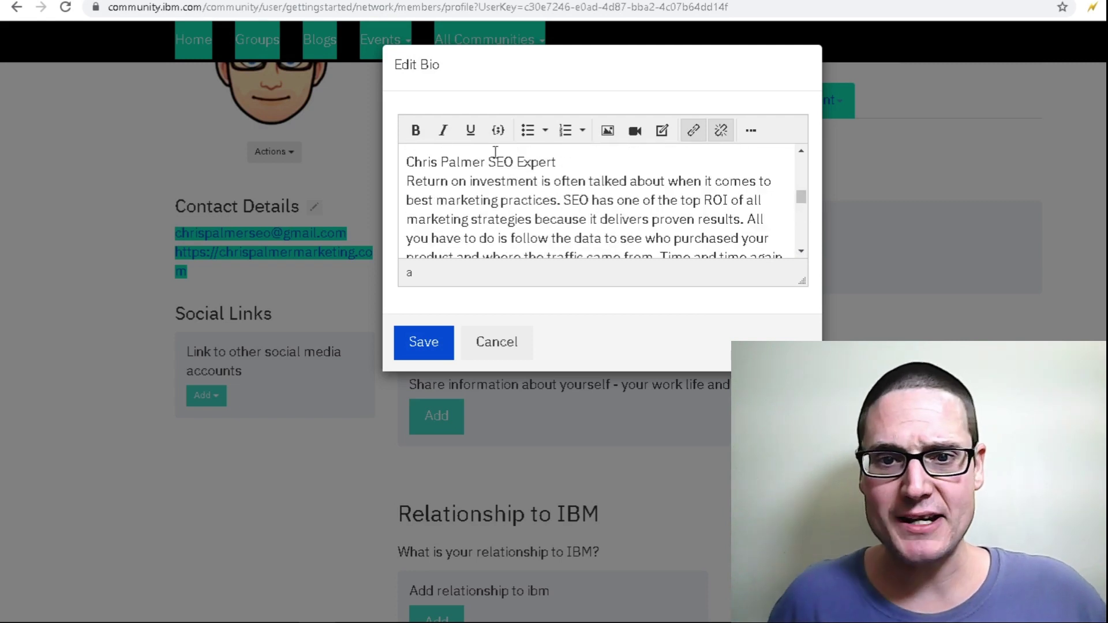
pyautogui.moveTo(570, 159); pyautogui.dragTo(502, 192)
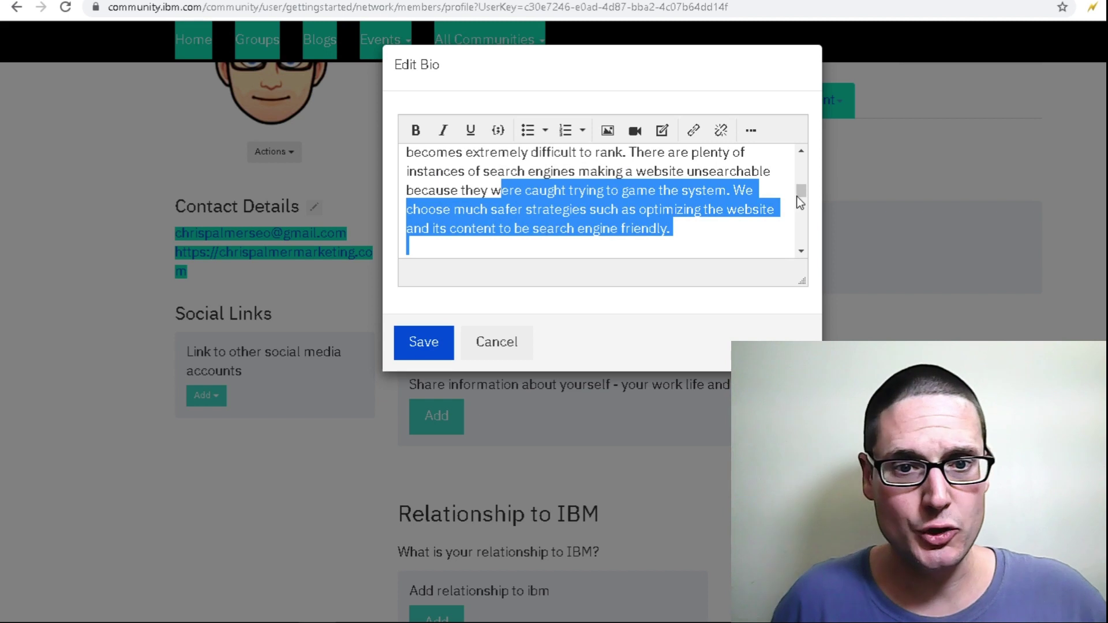
pyautogui.click(802, 251)
pyautogui.click(801, 252)
pyautogui.click(559, 208)
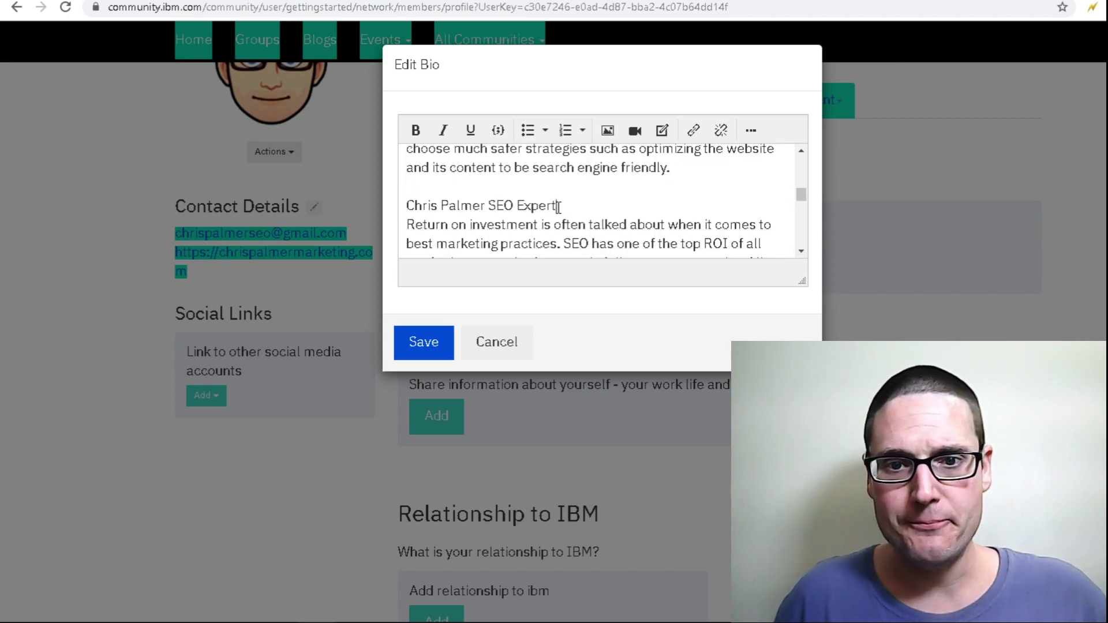
pyautogui.moveTo(567, 207); pyautogui.dragTo(490, 205)
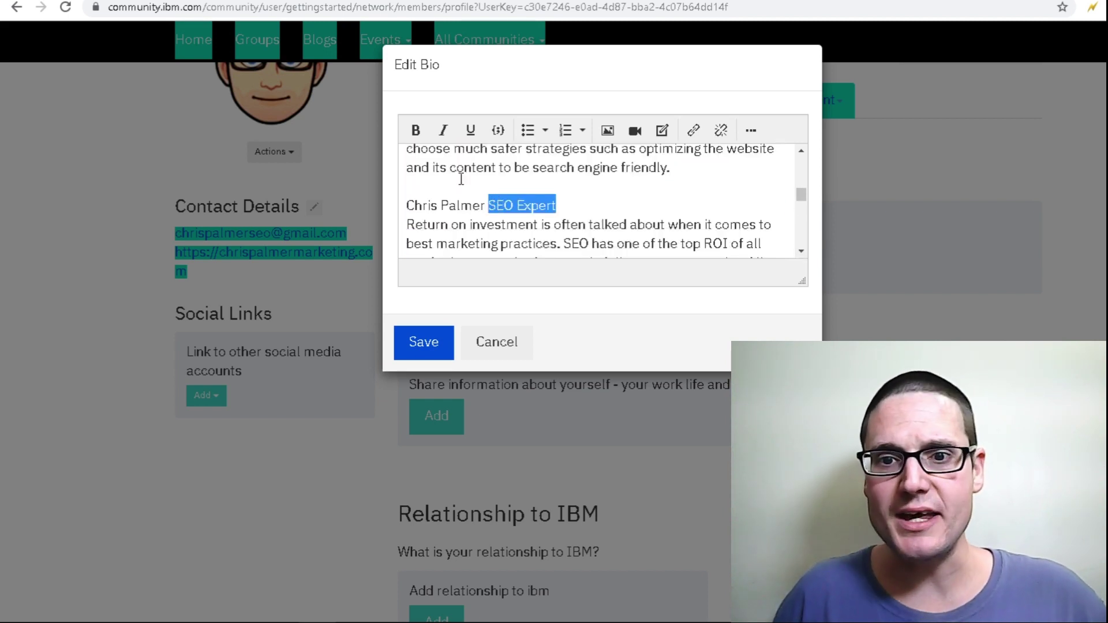
pyautogui.click(415, 132)
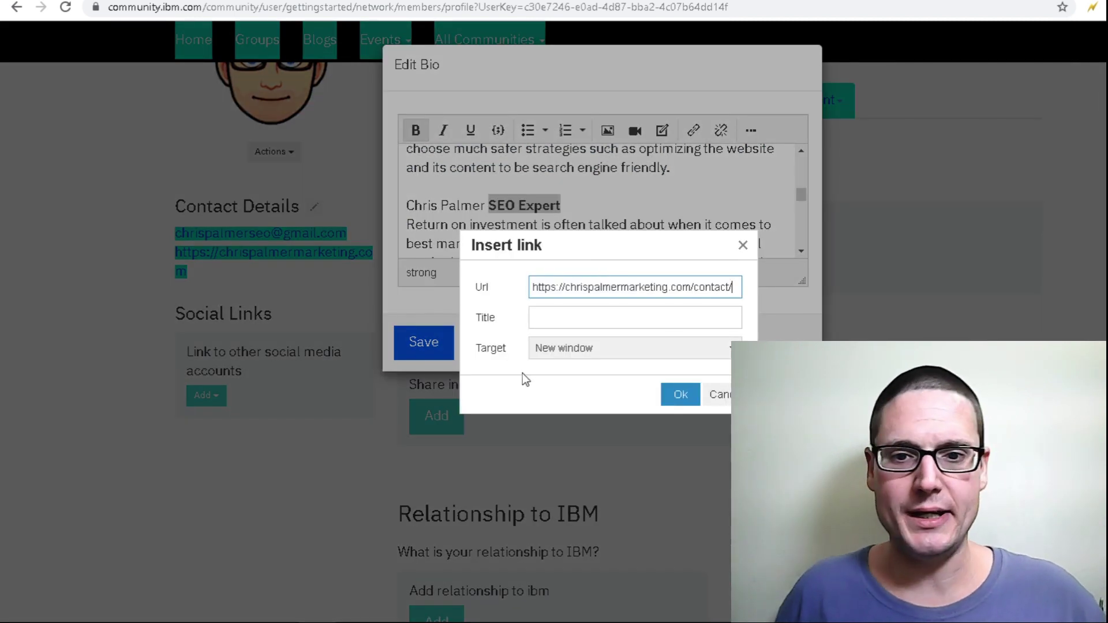
pyautogui.click(539, 322)
pyautogui.write('SEO')
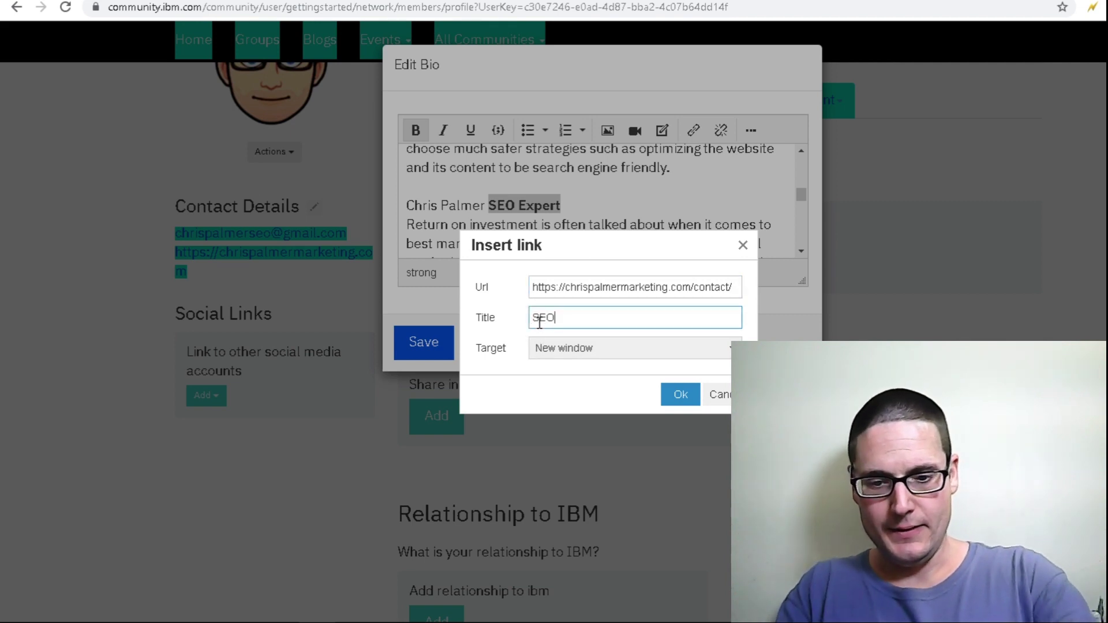
pyautogui.write(' training')
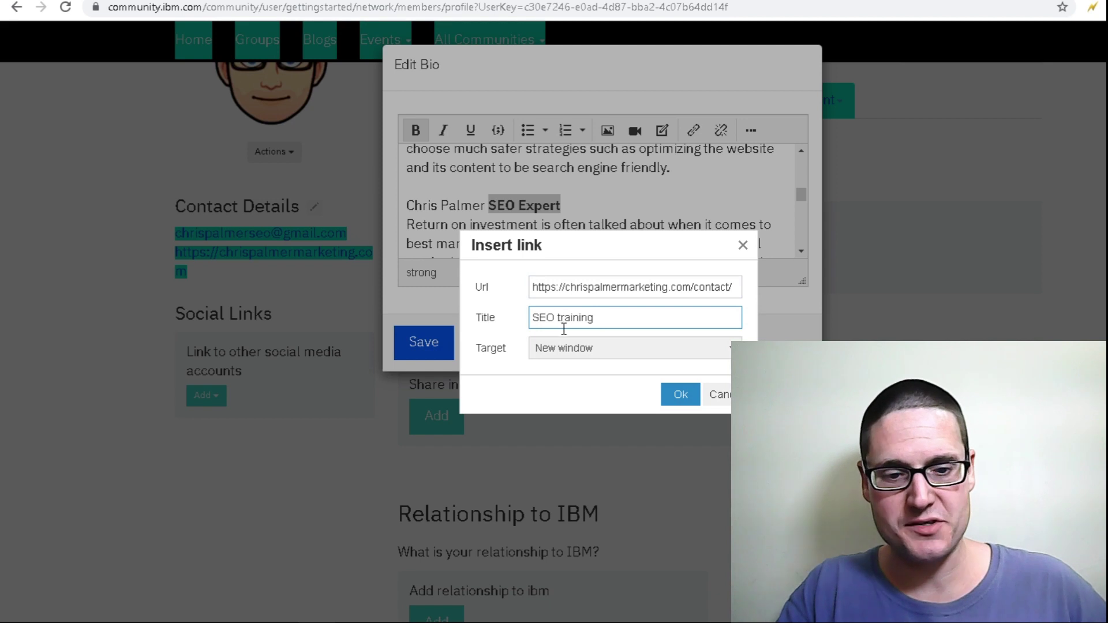
pyautogui.press('Return')
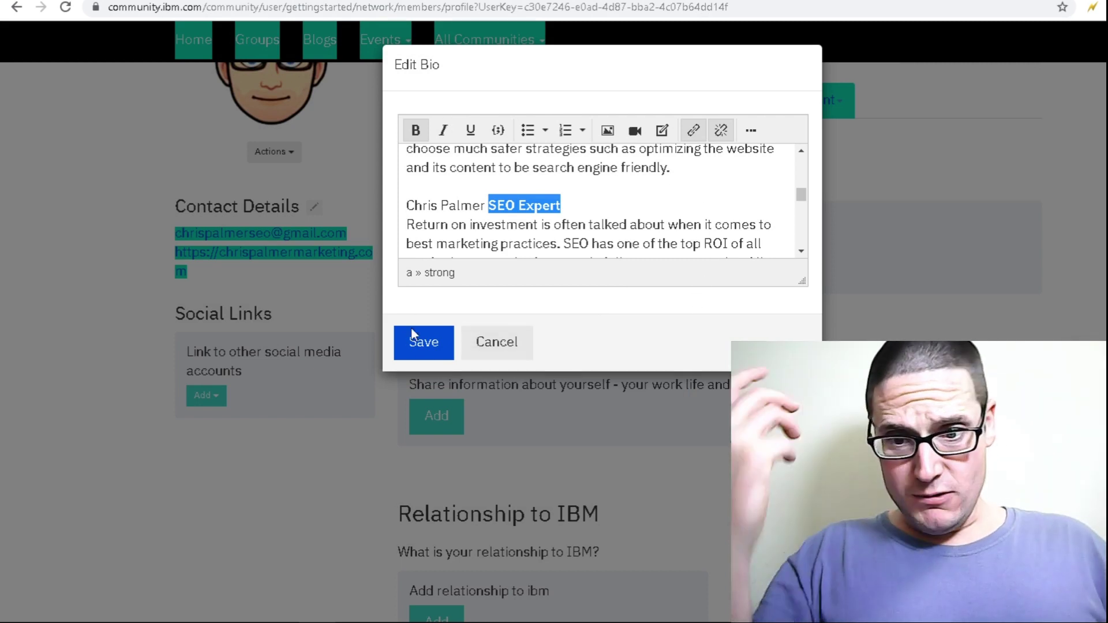
pyautogui.click(418, 343)
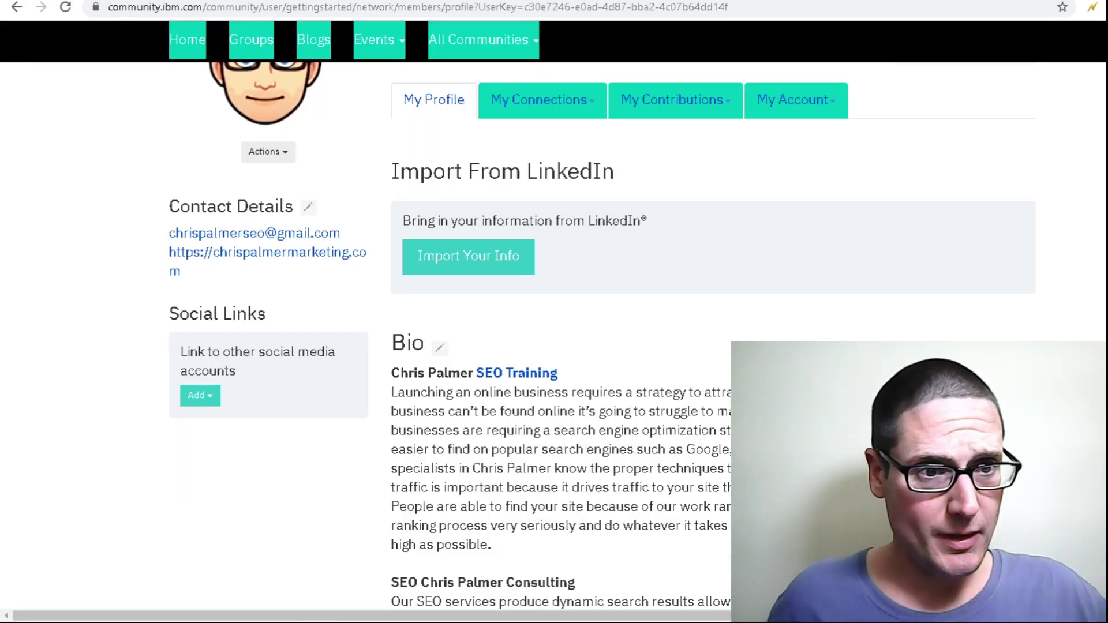
# - Review the saved profile page, checking the bio's heading links and the closing business contact block
pyautogui.scroll(-15, 554, 335)
pyautogui.scroll(13, 554, 335)
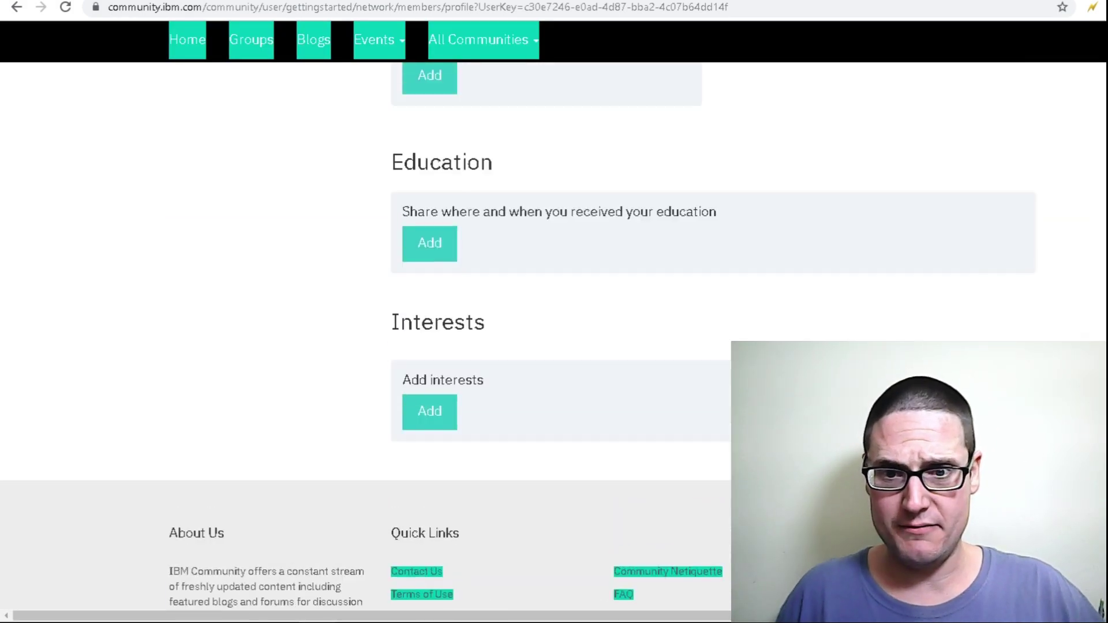
pyautogui.scroll(4, 553, 335)
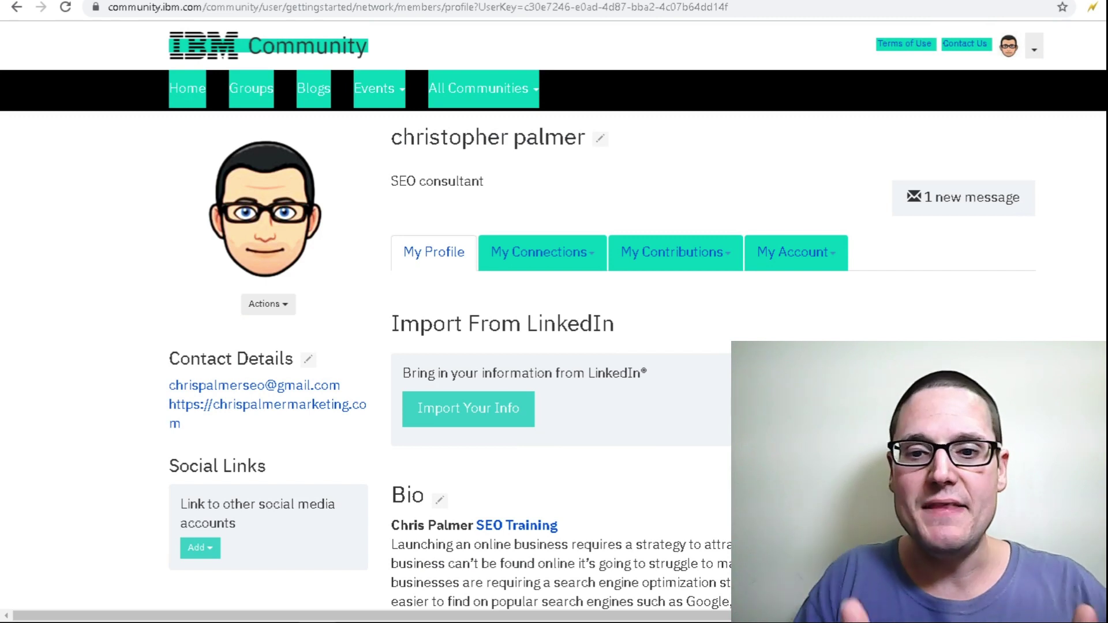
pyautogui.scroll(-1, 969, 199)
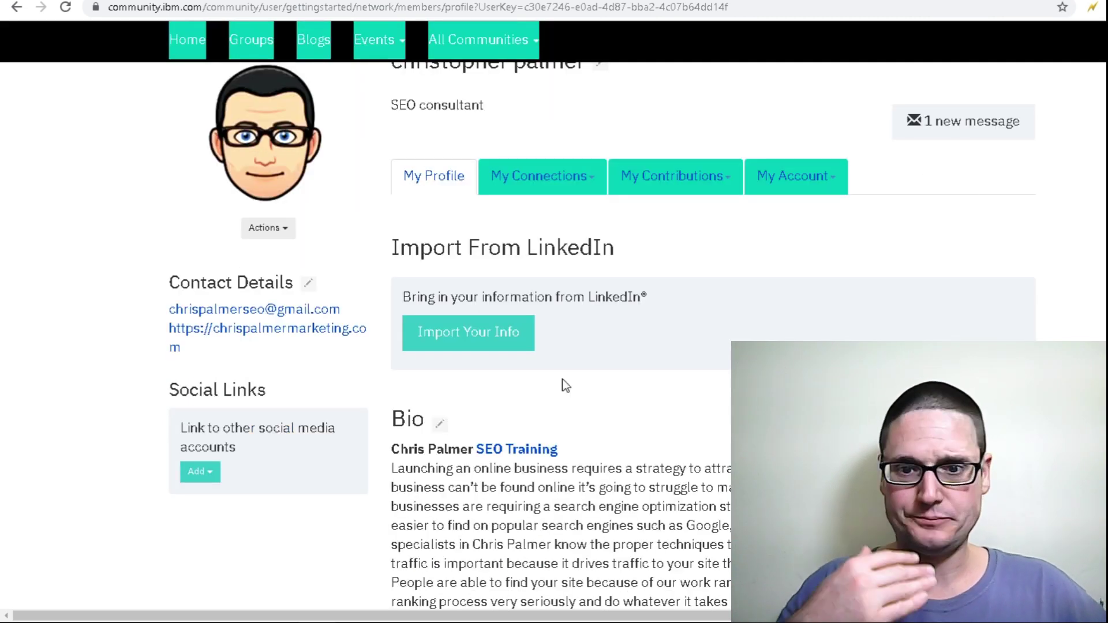
pyautogui.scroll(-2, 488, 492)
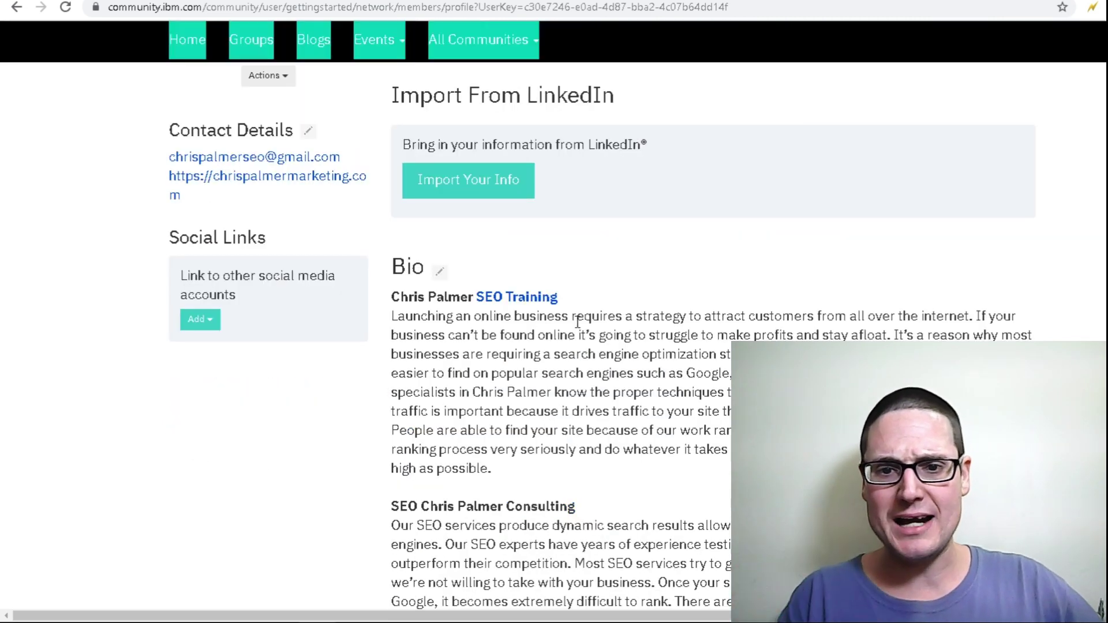
pyautogui.scroll(-6, 578, 325)
pyautogui.scroll(-5, 506, 421)
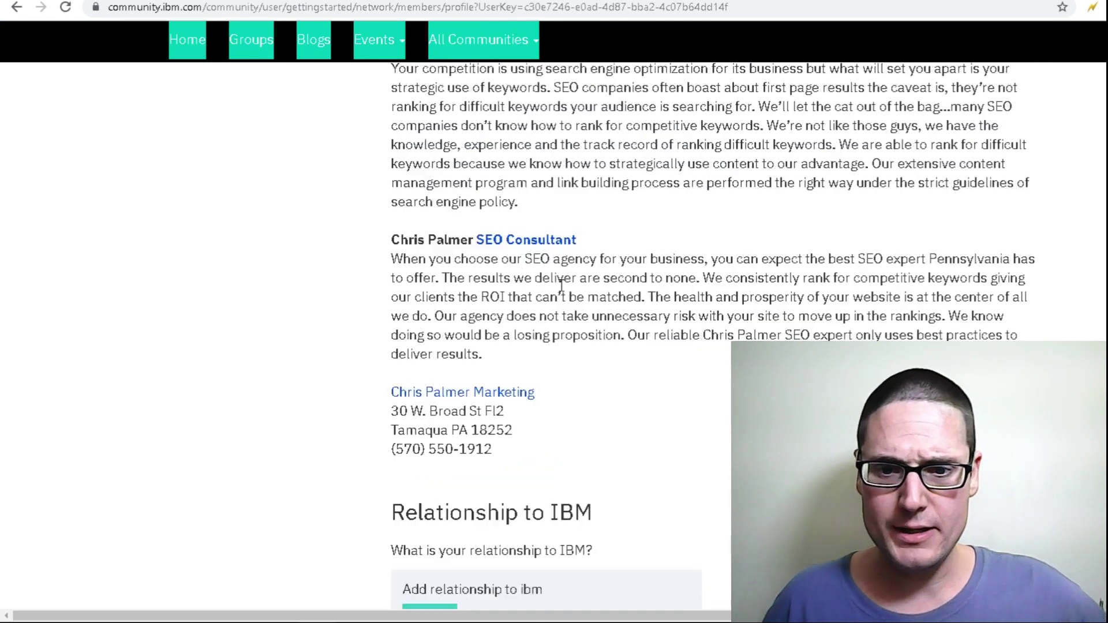
pyautogui.tripleClick(487, 354)
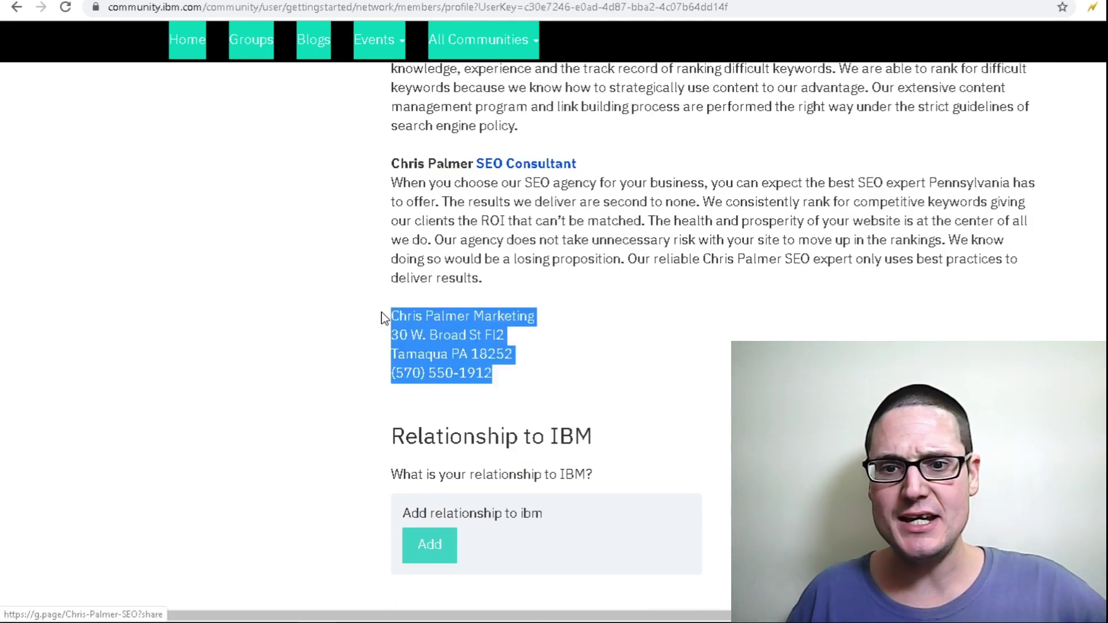
pyautogui.click(243, 328)
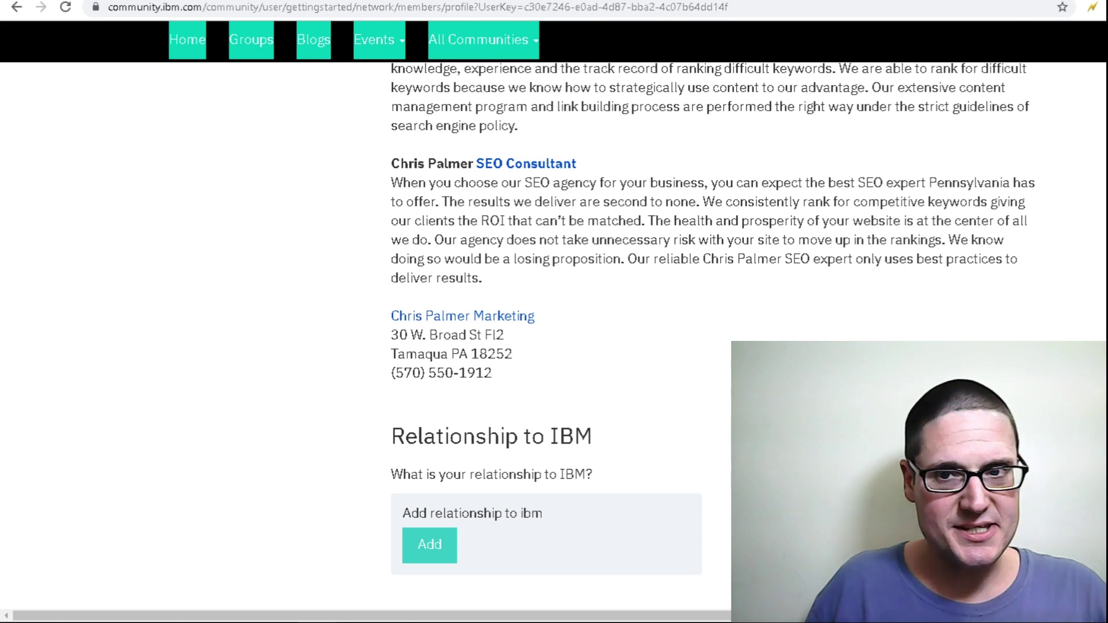
pyautogui.scroll(15, 1063, 215)
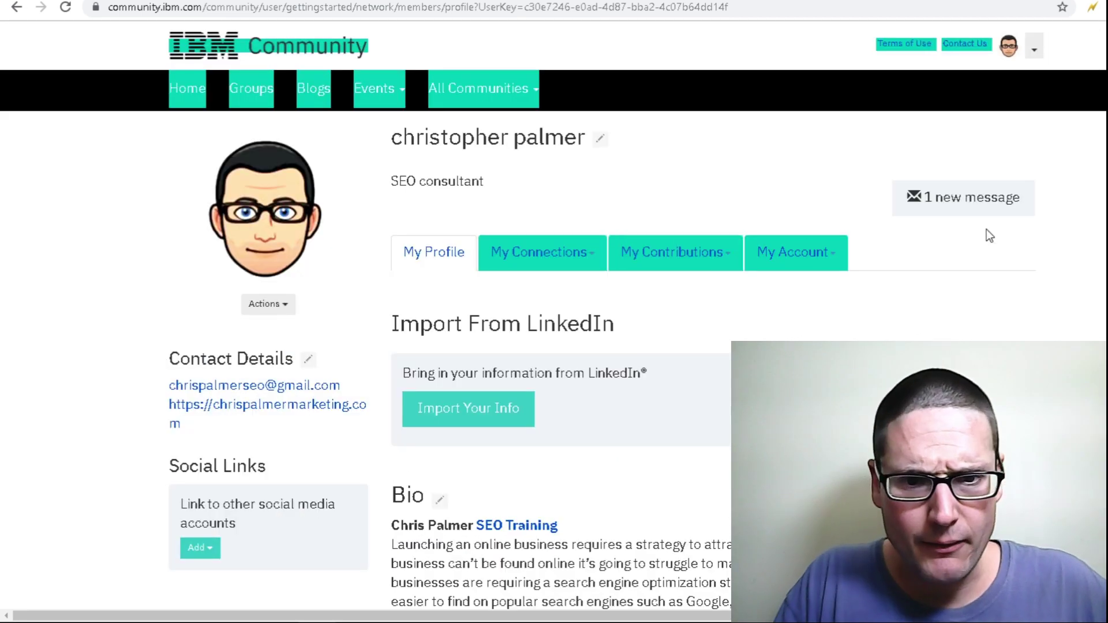
# - In the account's privacy settings, set the Education visibility to Public and save the changes
pyautogui.click(830, 257)
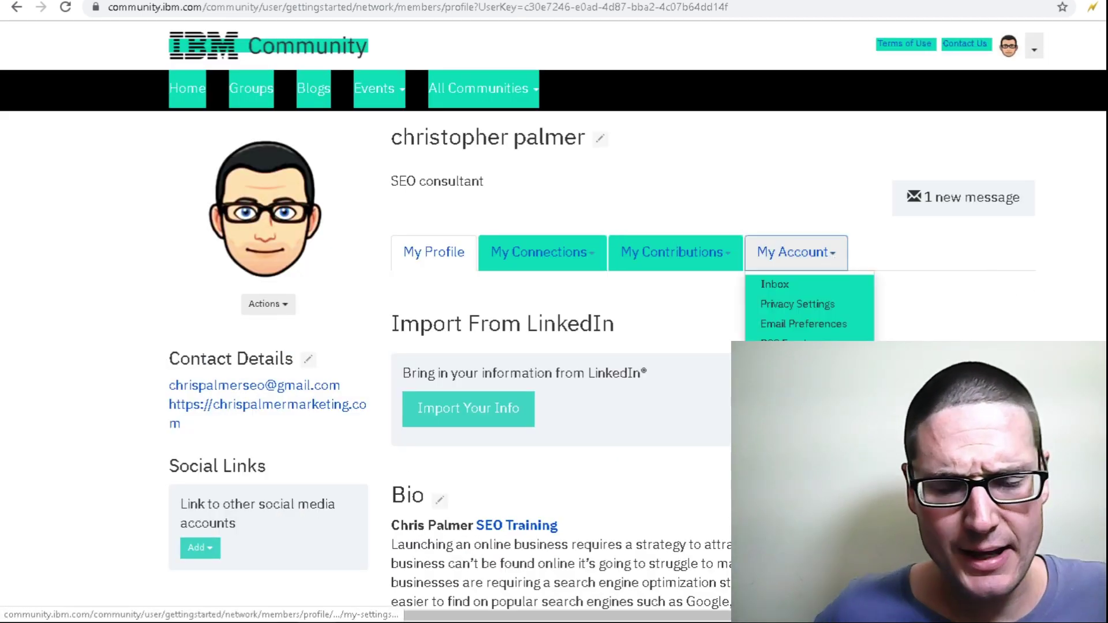
pyautogui.click(830, 312)
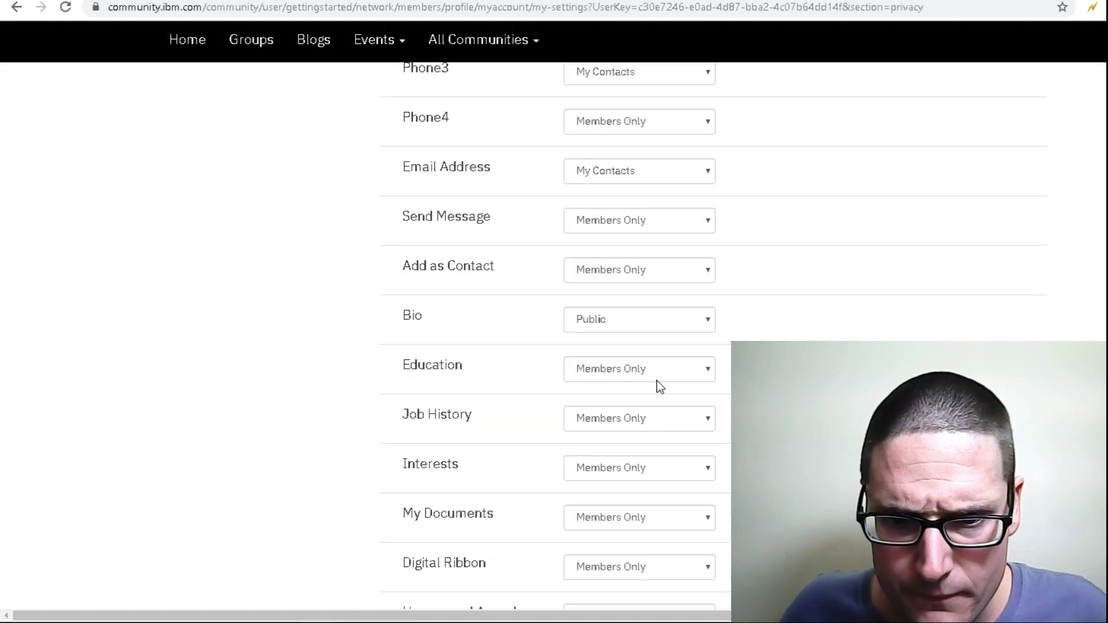
pyautogui.click(657, 376)
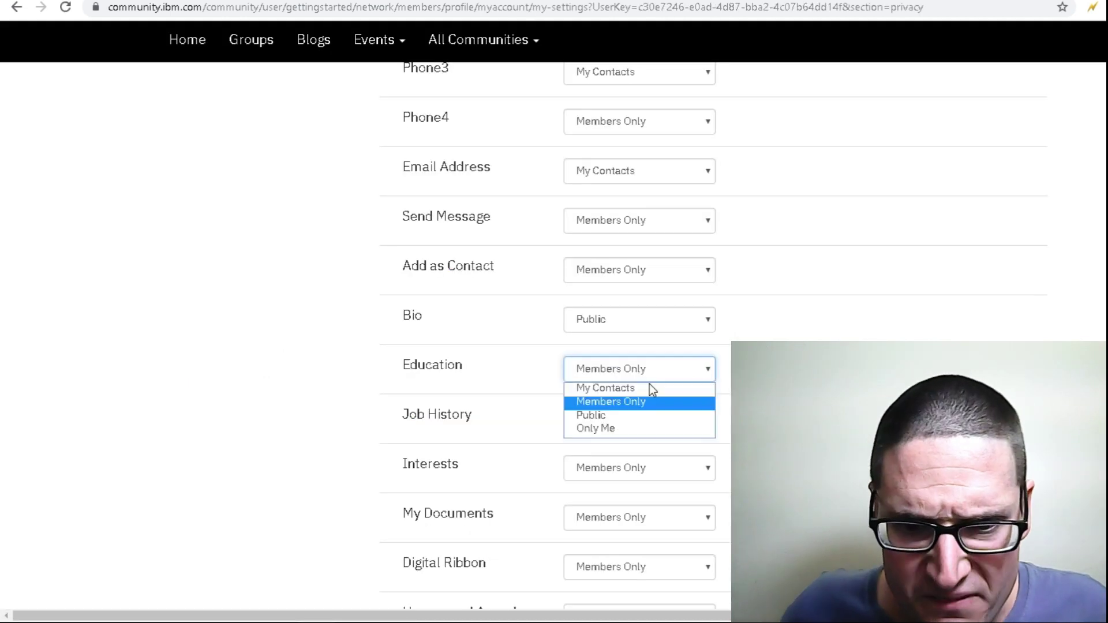
pyautogui.click(621, 415)
pyautogui.scroll(-3, 621, 415)
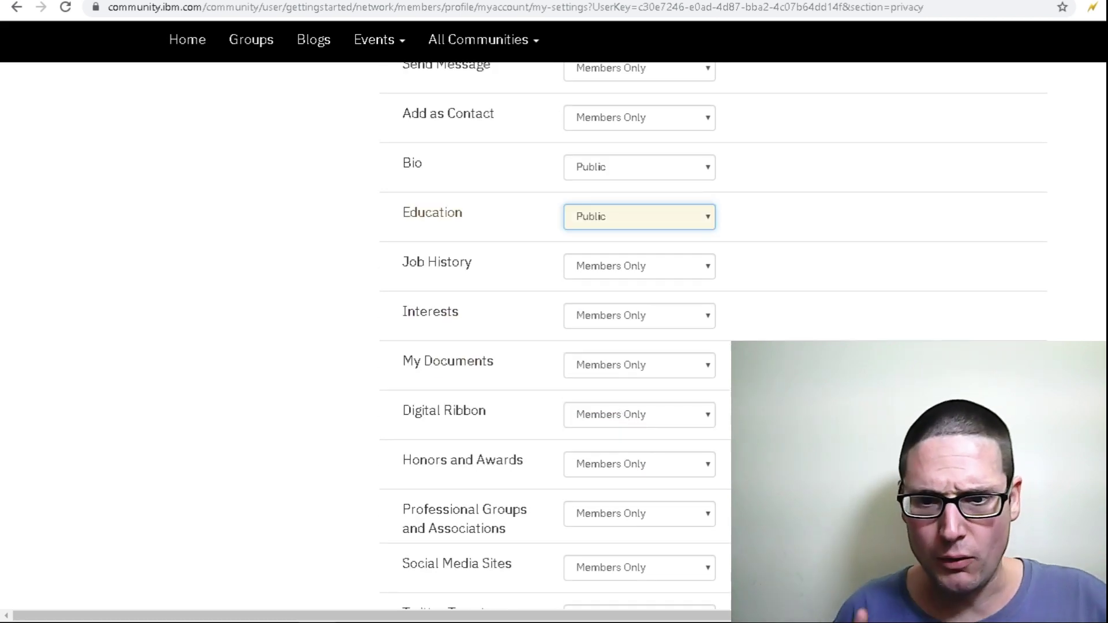
pyautogui.scroll(-3, 554, 334)
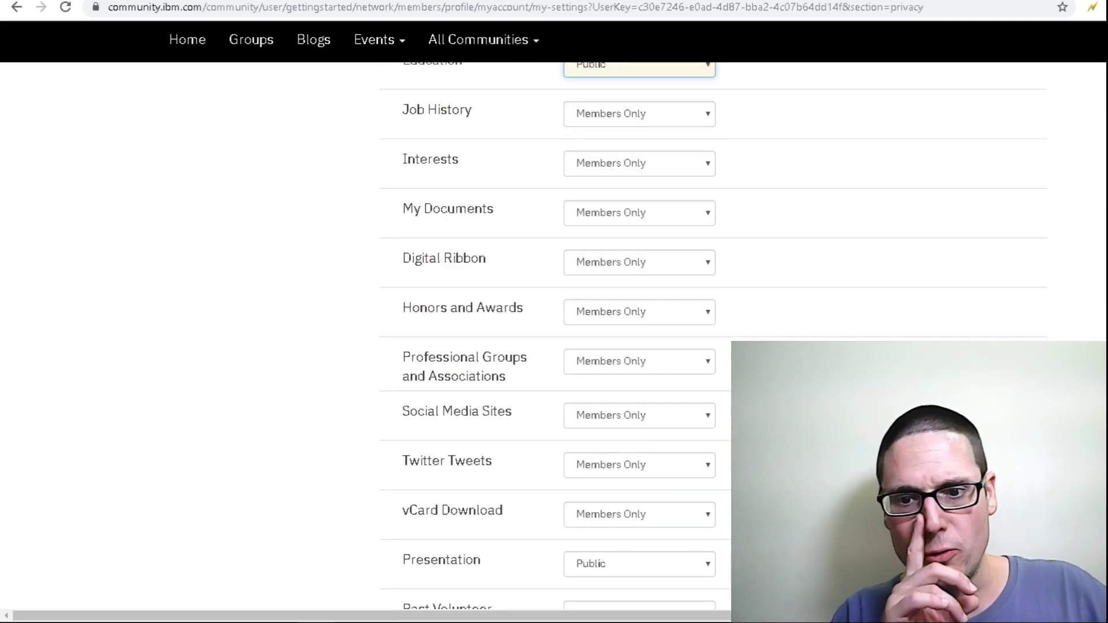
pyautogui.click(686, 466)
pyautogui.click(666, 496)
pyautogui.scroll(-20, 566, 468)
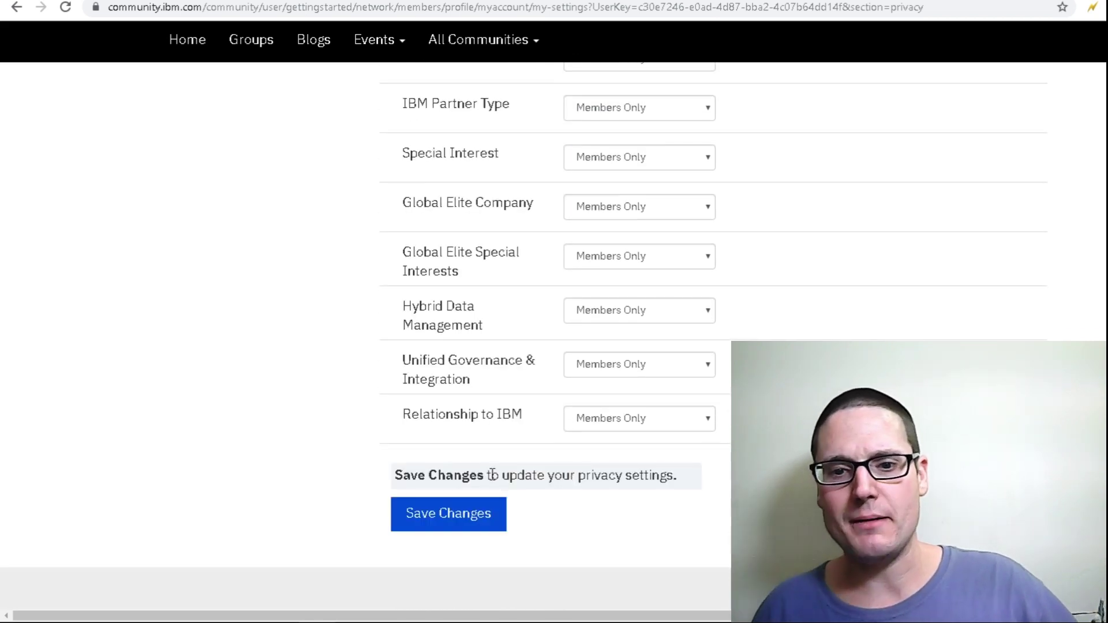
pyautogui.click(479, 526)
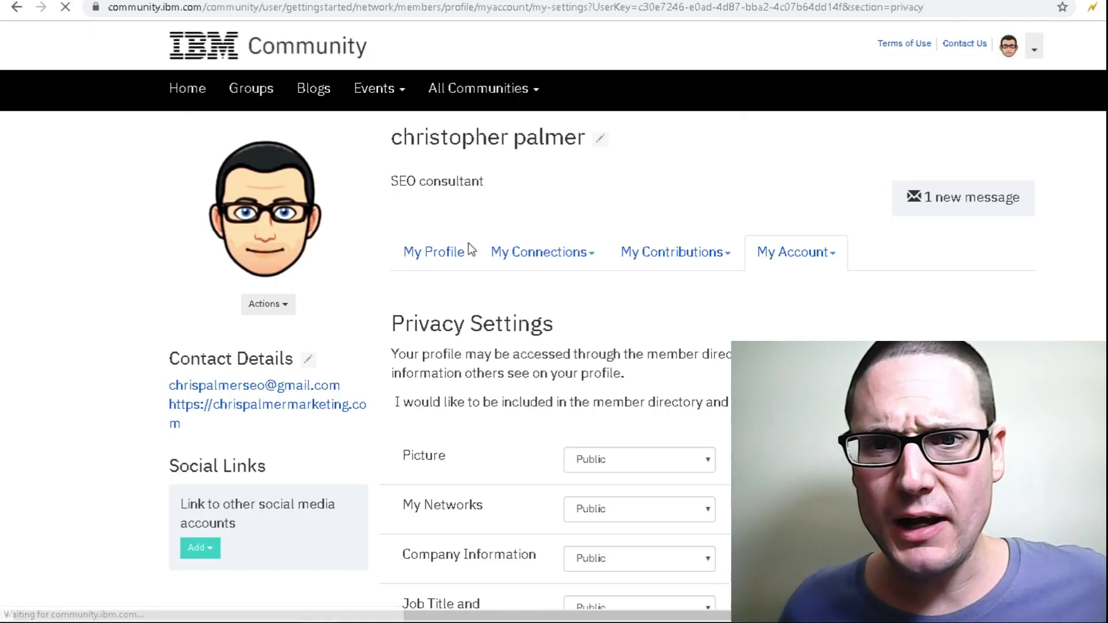
# - Copy the profile page's address, check the public profile in a signed-out browser window, and return to the signed-in window
pyautogui.click(761, 8)
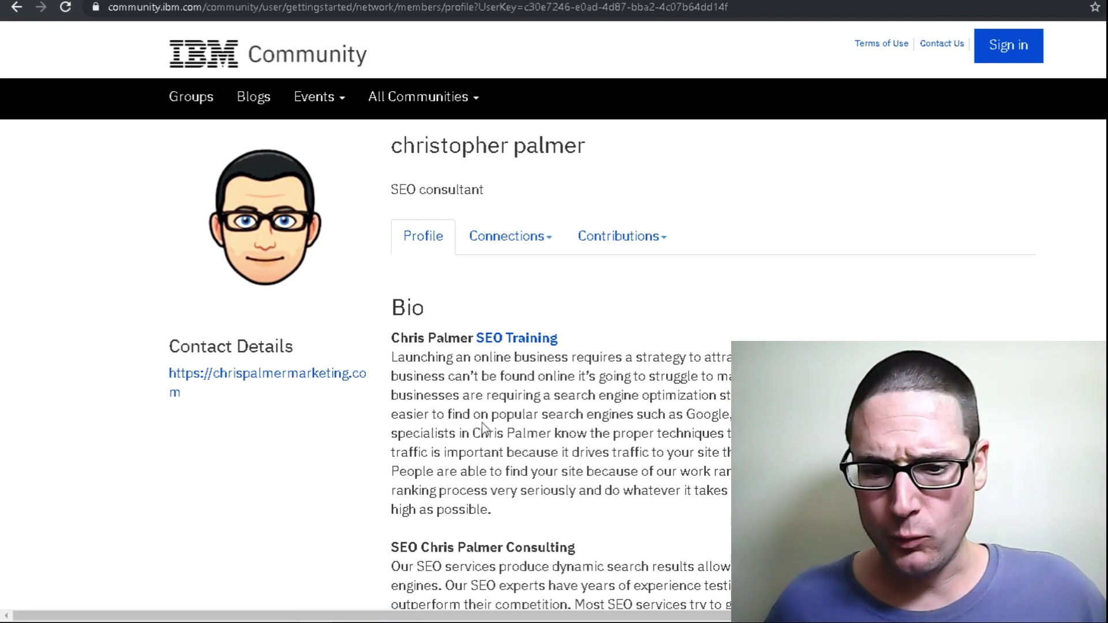
pyautogui.moveTo(318, 620)
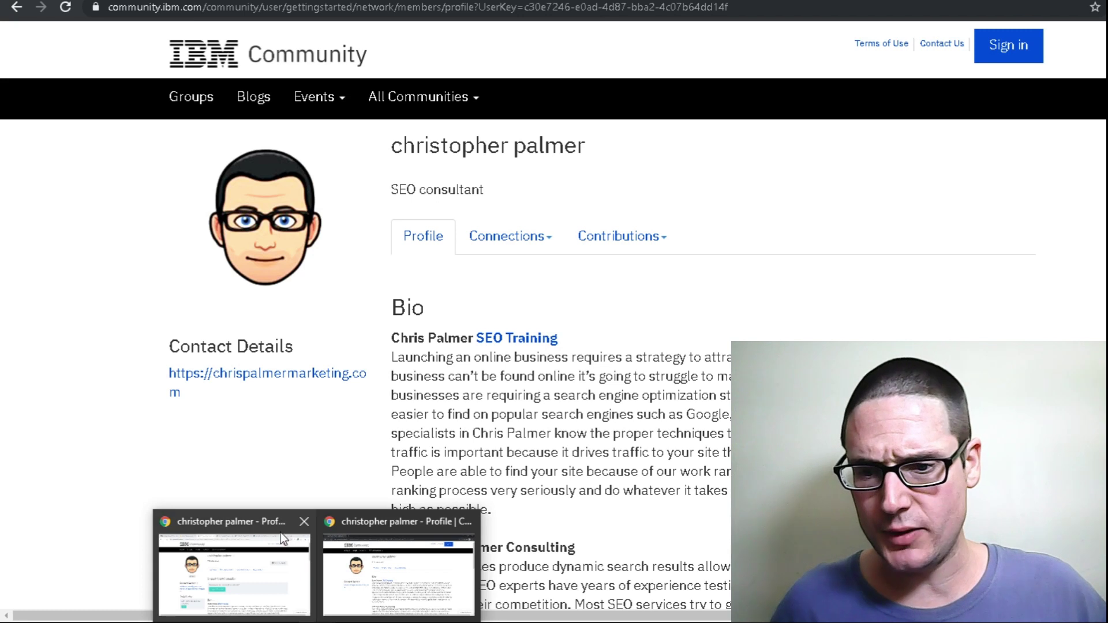
pyautogui.click(265, 525)
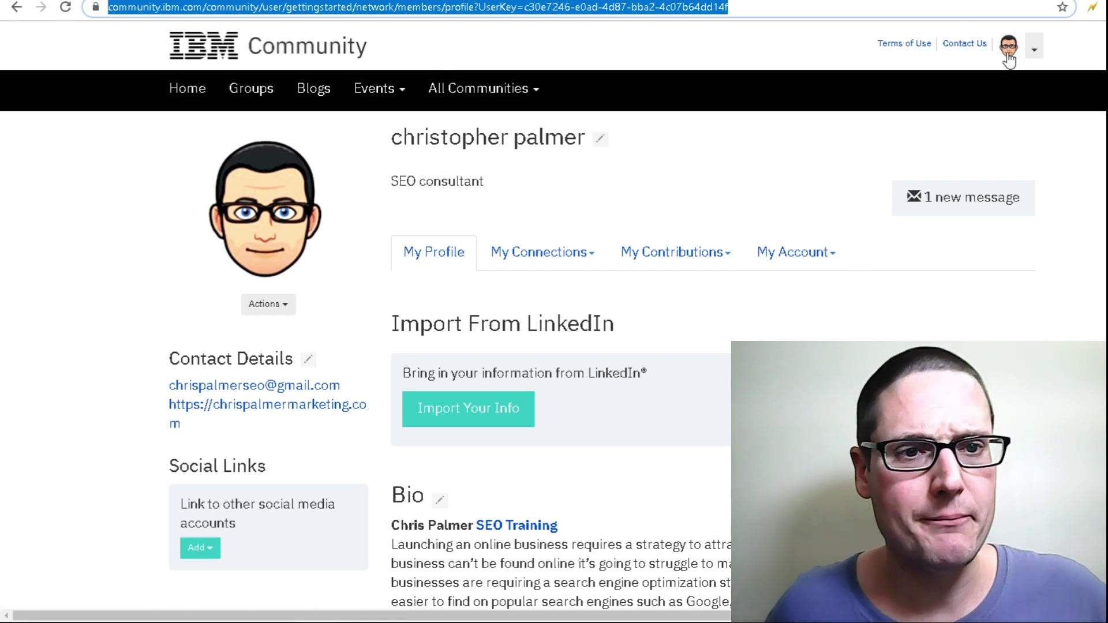
# - Open twitter.com in a new browser tab
pyautogui.hotkey('ctrl', 't')
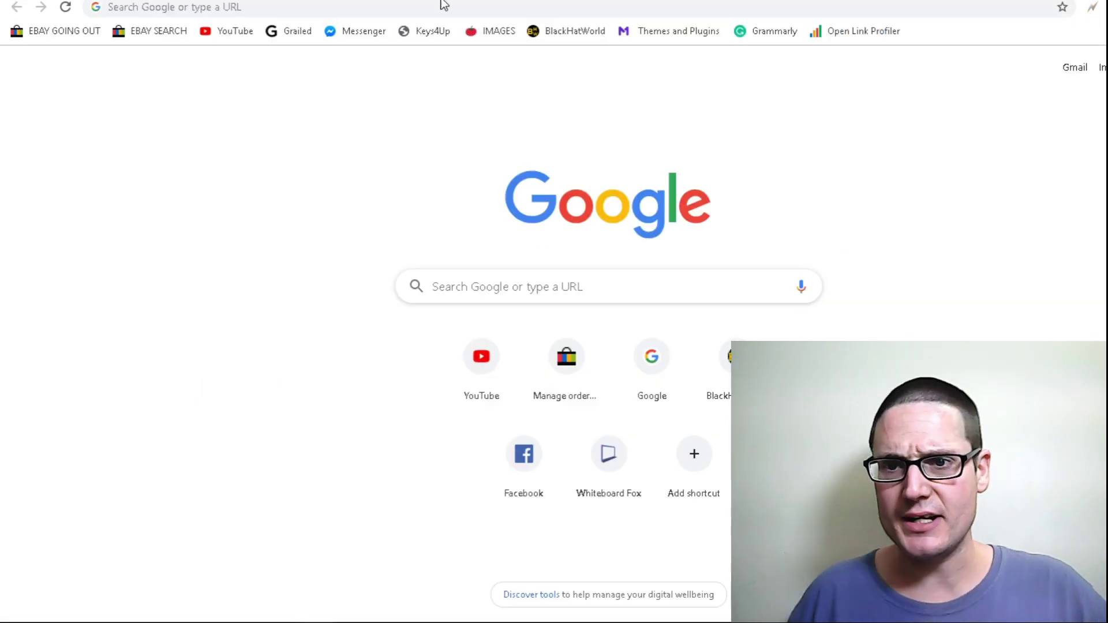
pyautogui.click(422, 3)
pyautogui.write('twitter.com')
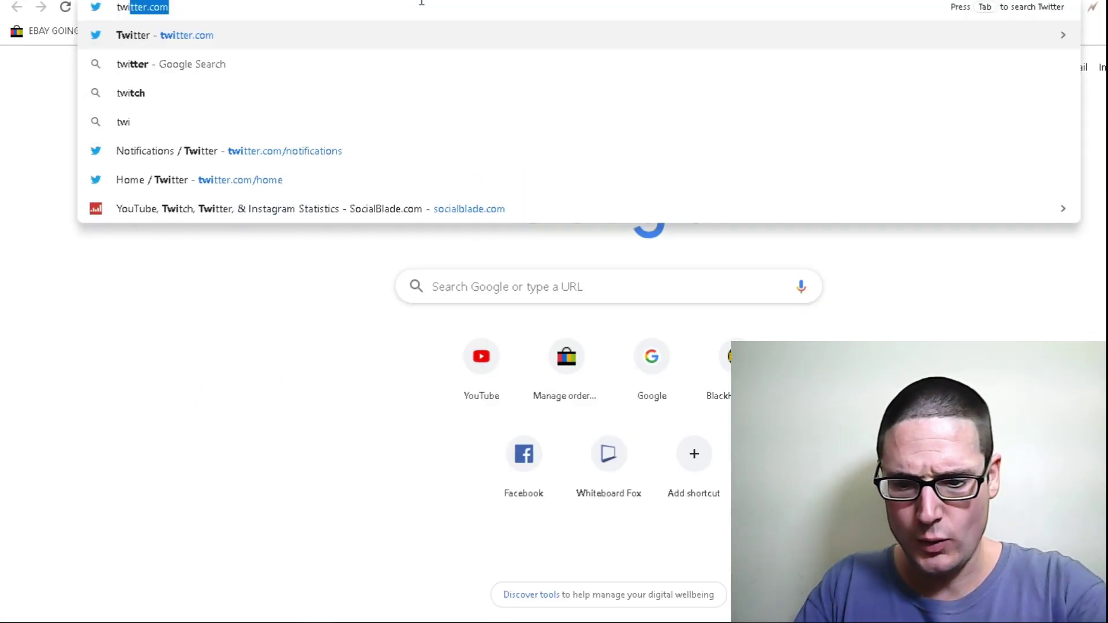
pyautogui.press('Return')
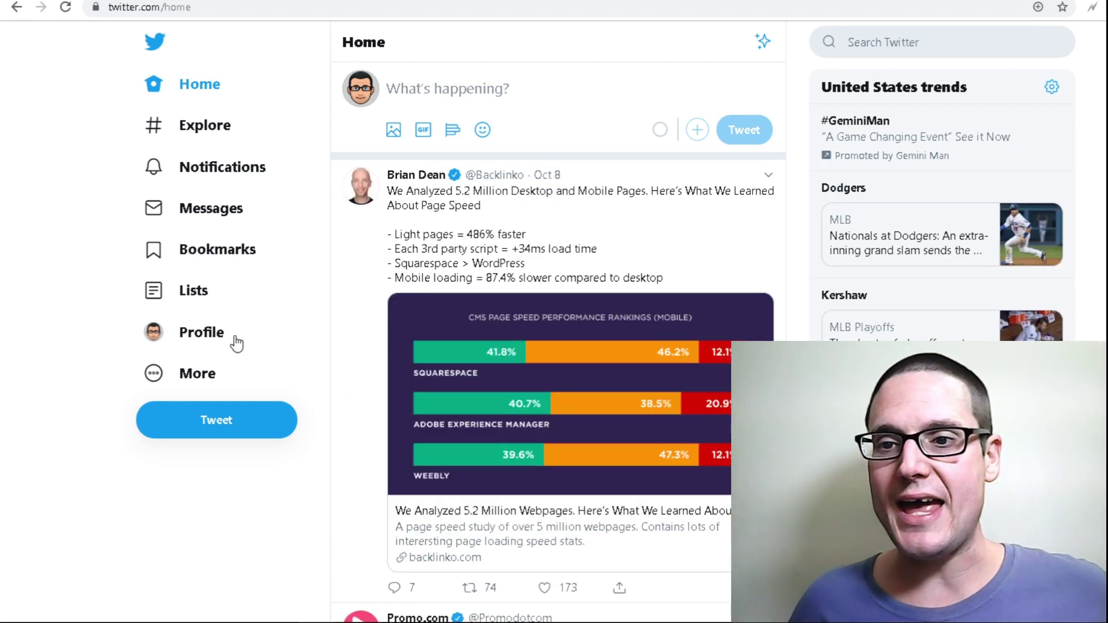
# - Post a tweet with the copied IBM Community profile link, the text "Check out my SEO Profile." and the business's g.page share link
pyautogui.click(434, 92)
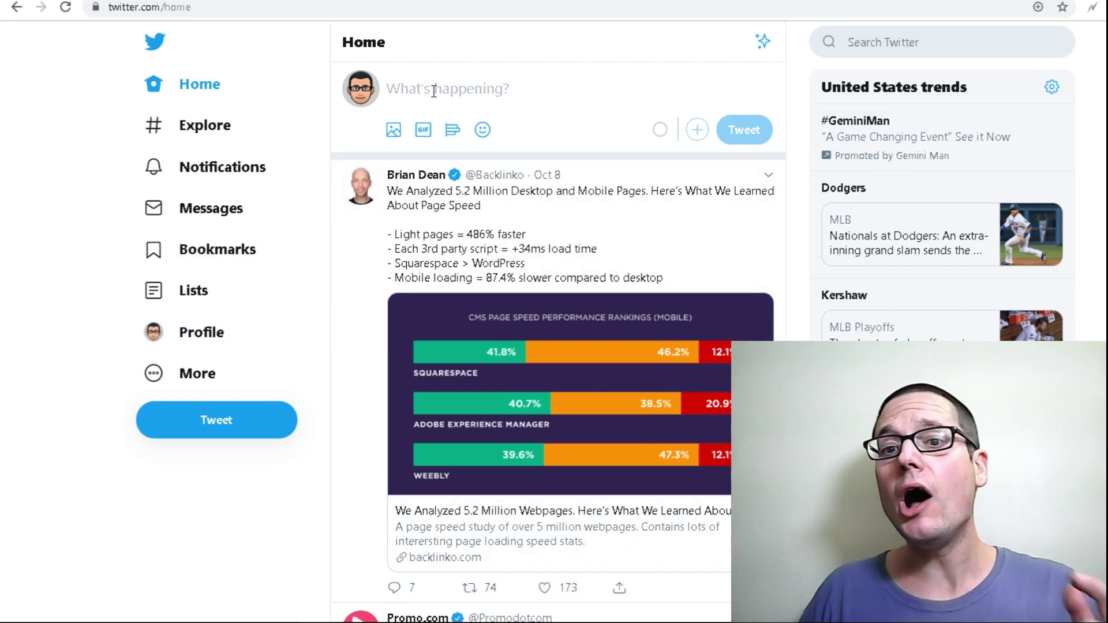
pyautogui.write('https://community.ibm.com/community/user/gettingstarted/network/members/profile?UserKey=c30e7246-e0ad-4d87-bba2-4c07b64dd14f Check out my SEO  Profile.')
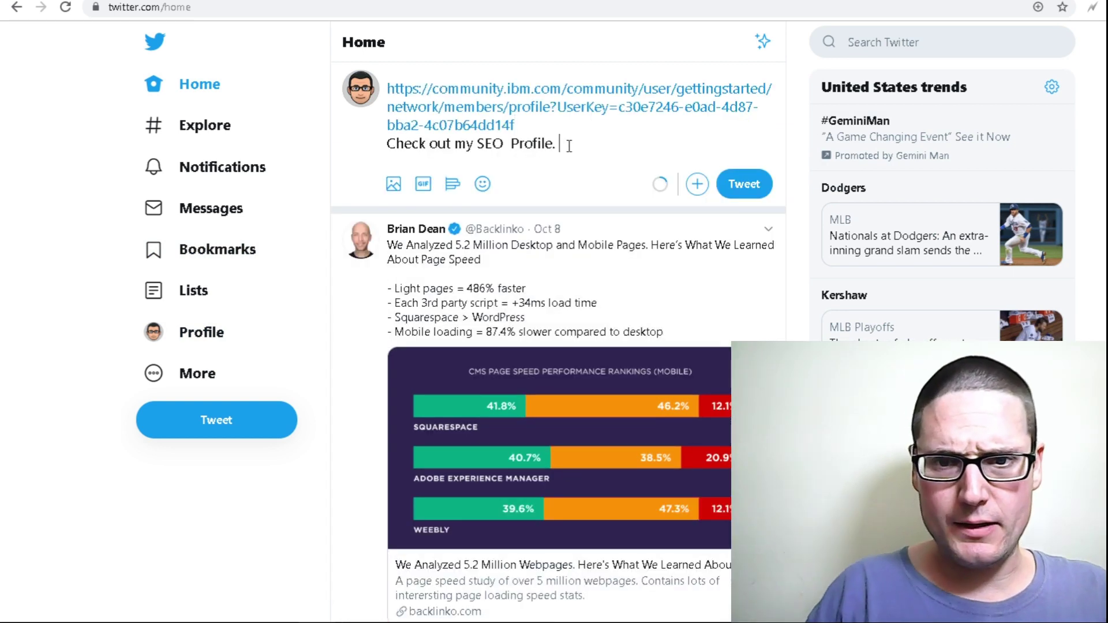
pyautogui.rightClick(569, 146)
pyautogui.click(625, 265)
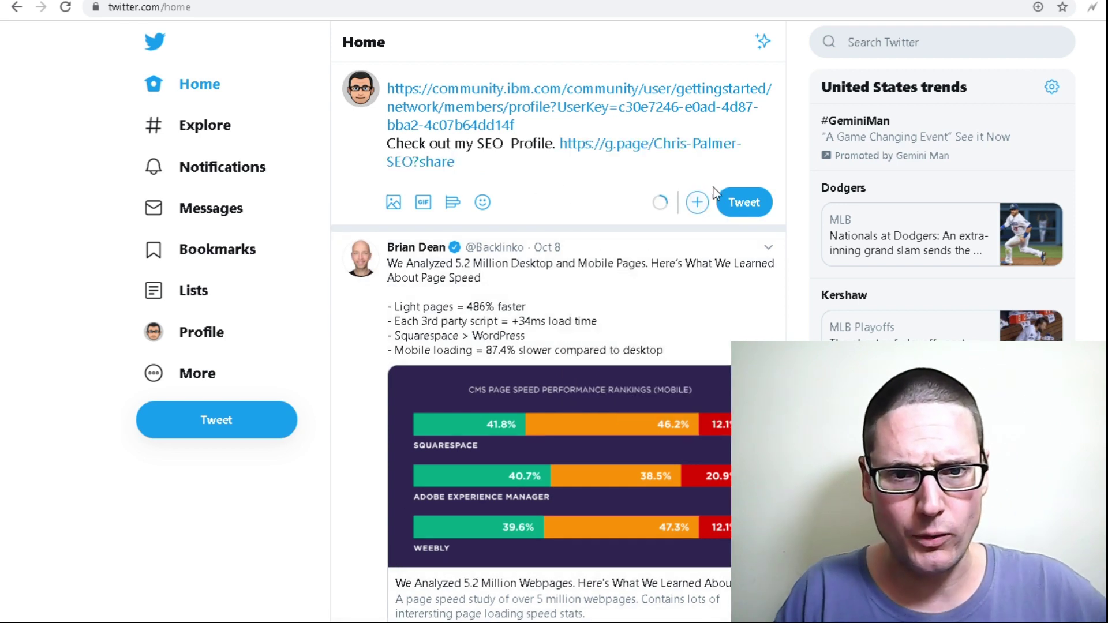
pyautogui.click(767, 211)
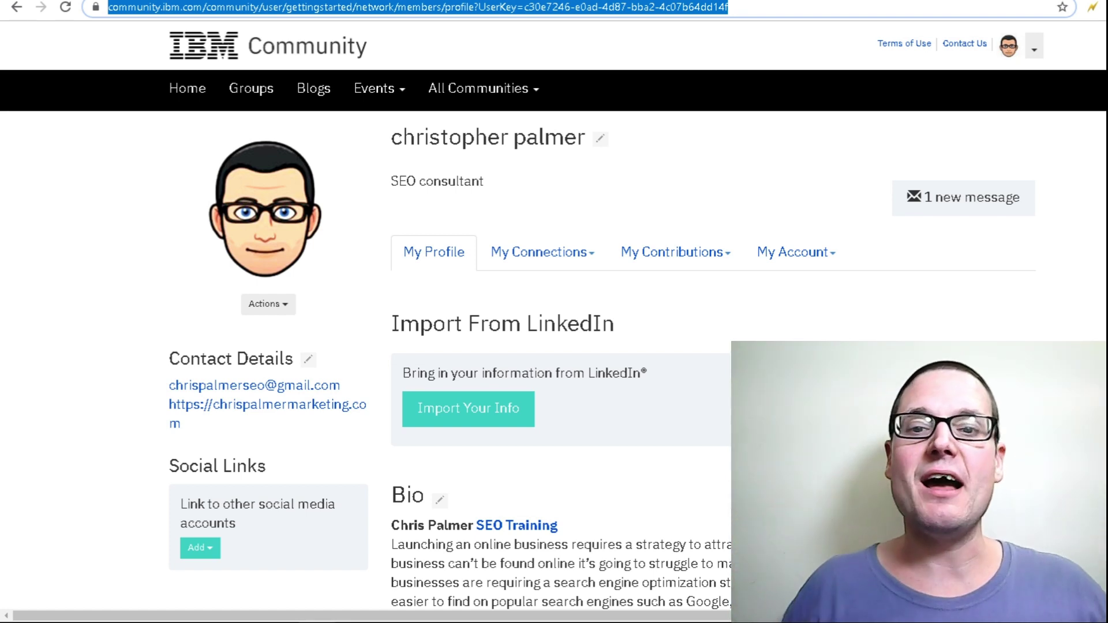
# - Return to the IBM Community profile and look through the bio, its business contact block, and the Relationship to IBM, Education and Interests sections
pyautogui.scroll(-5, 1088, 122)
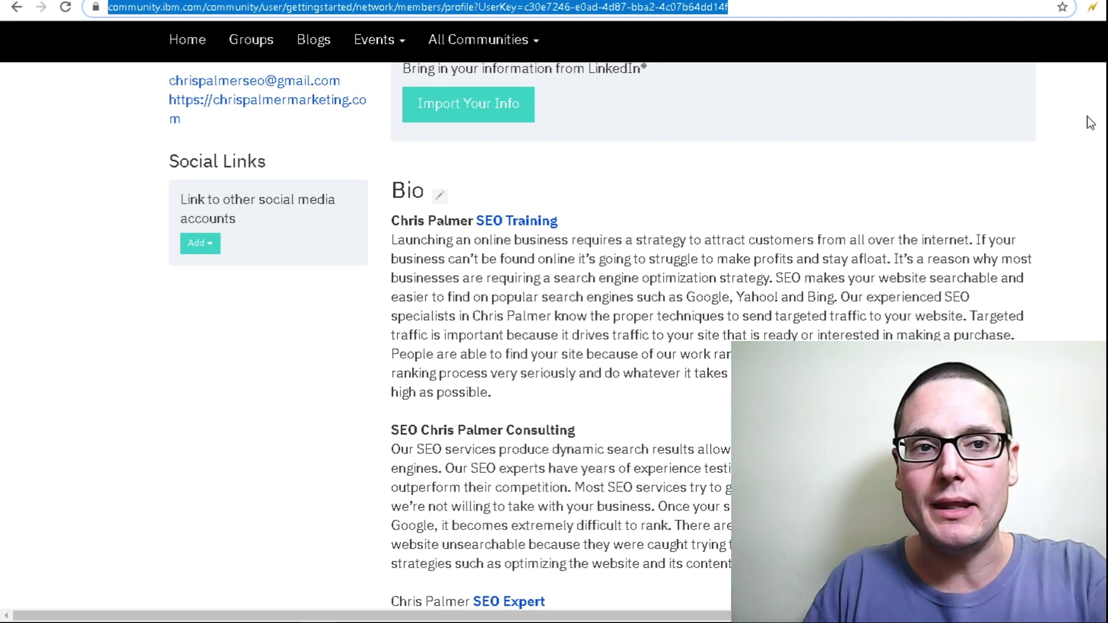
pyautogui.scroll(-10, 1009, 127)
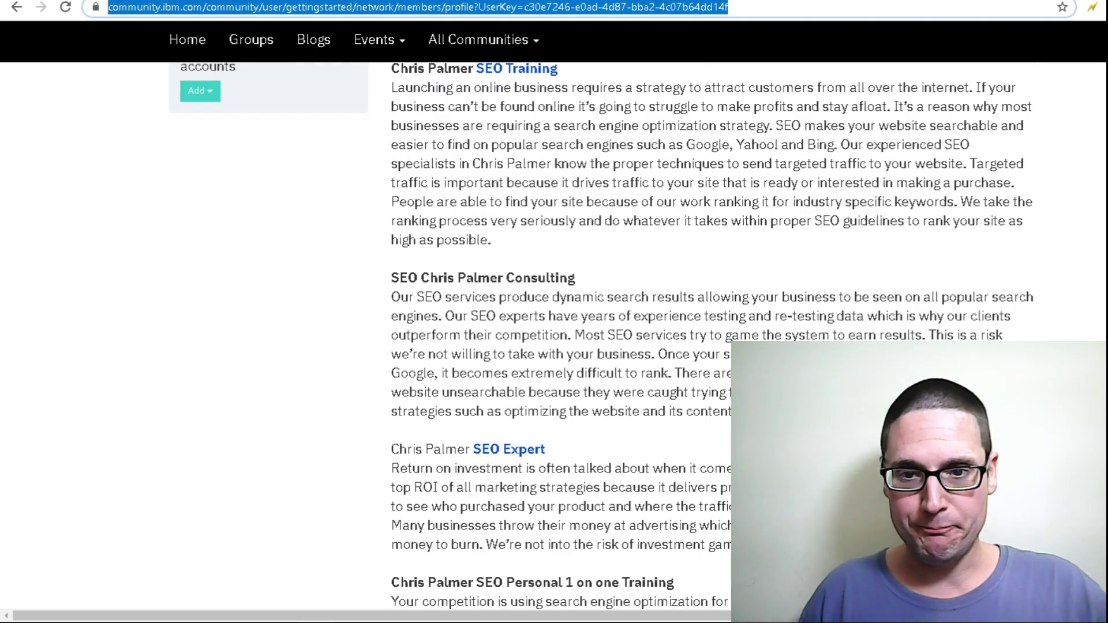
pyautogui.scroll(-9, 991, 252)
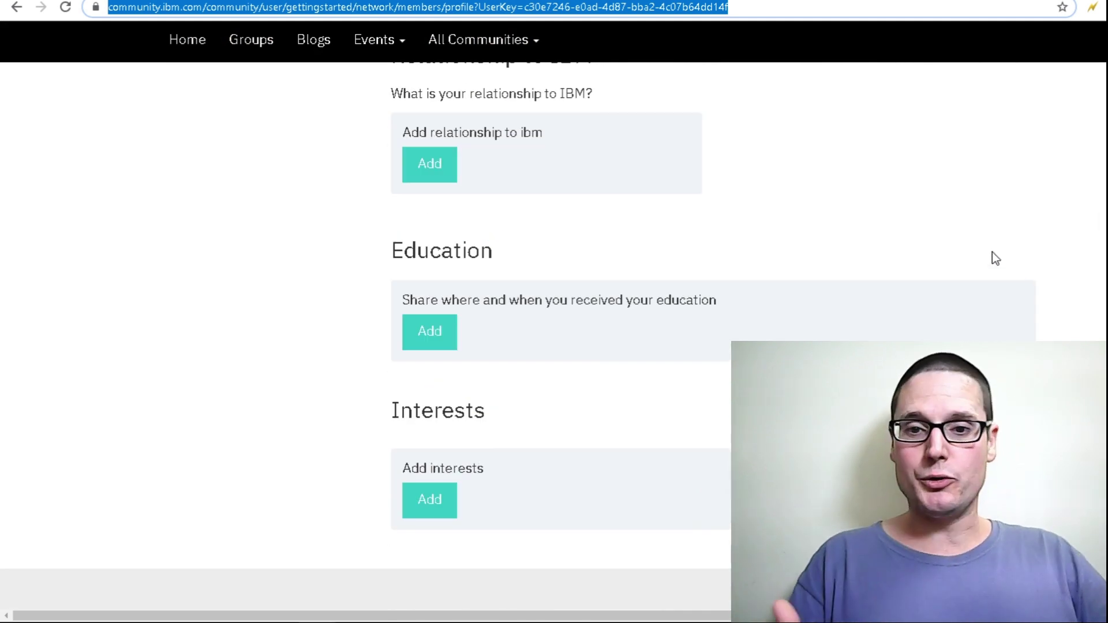
pyautogui.scroll(4, 629, 416)
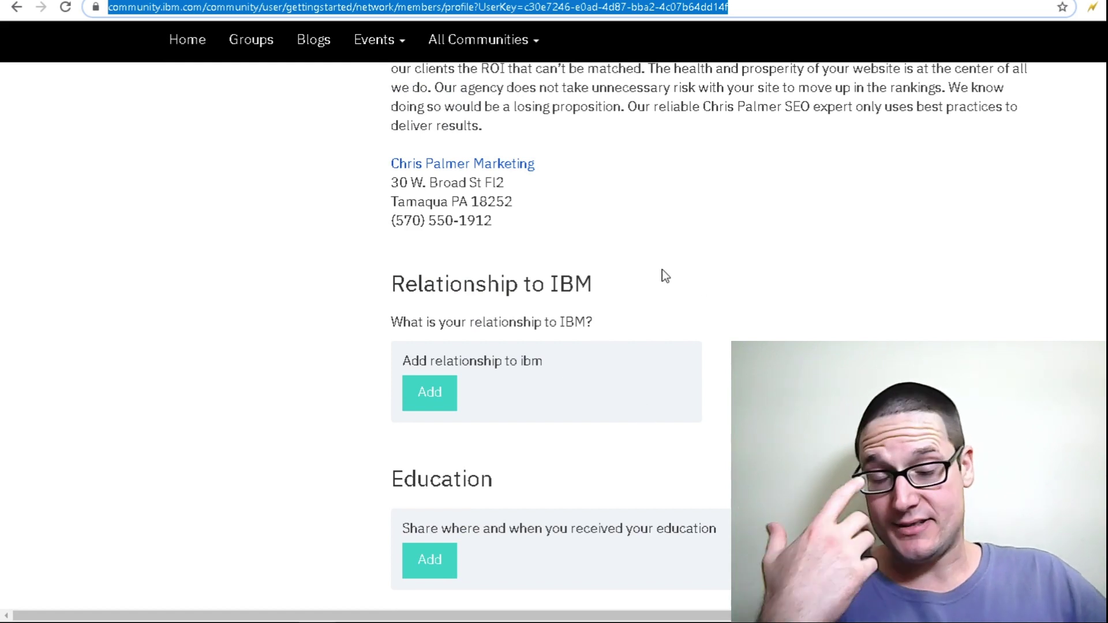